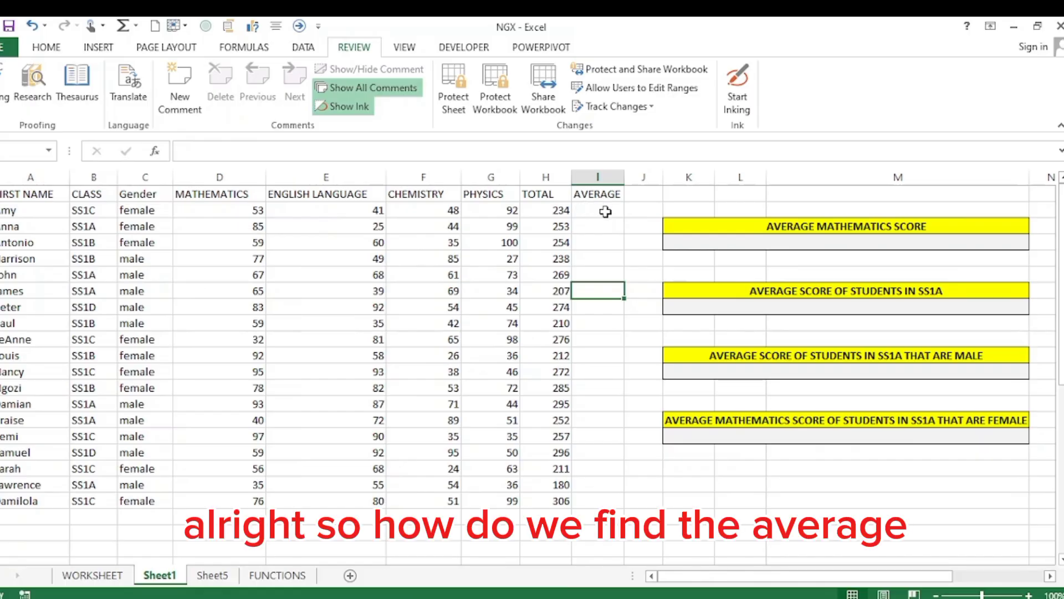
# - Calculate the first student's average in I2 with the formula =AVERAGE(D2:G2)
pyautogui.click(605, 212)
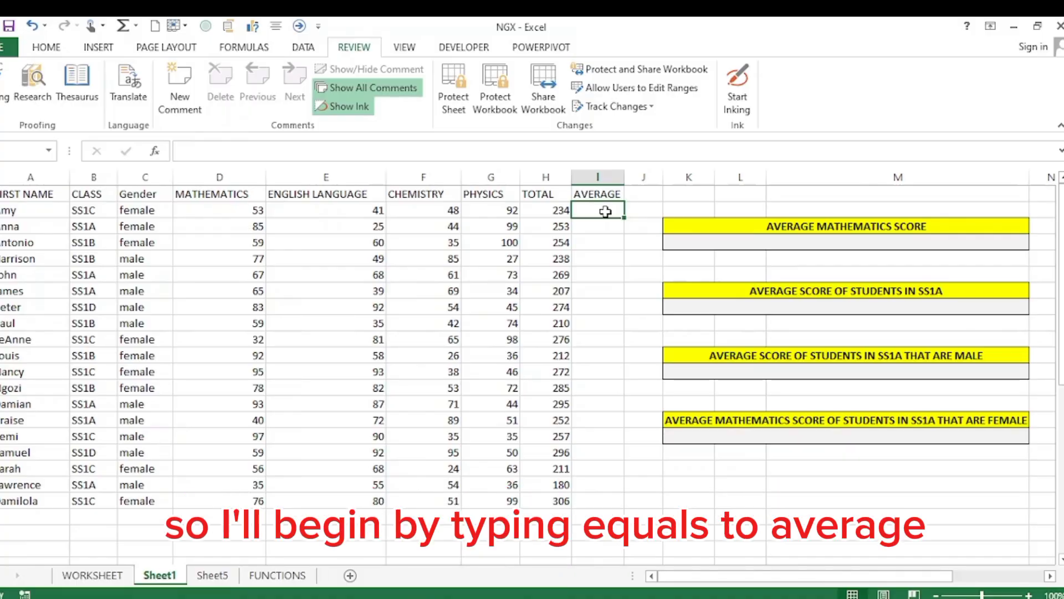
pyautogui.write('=AVE')
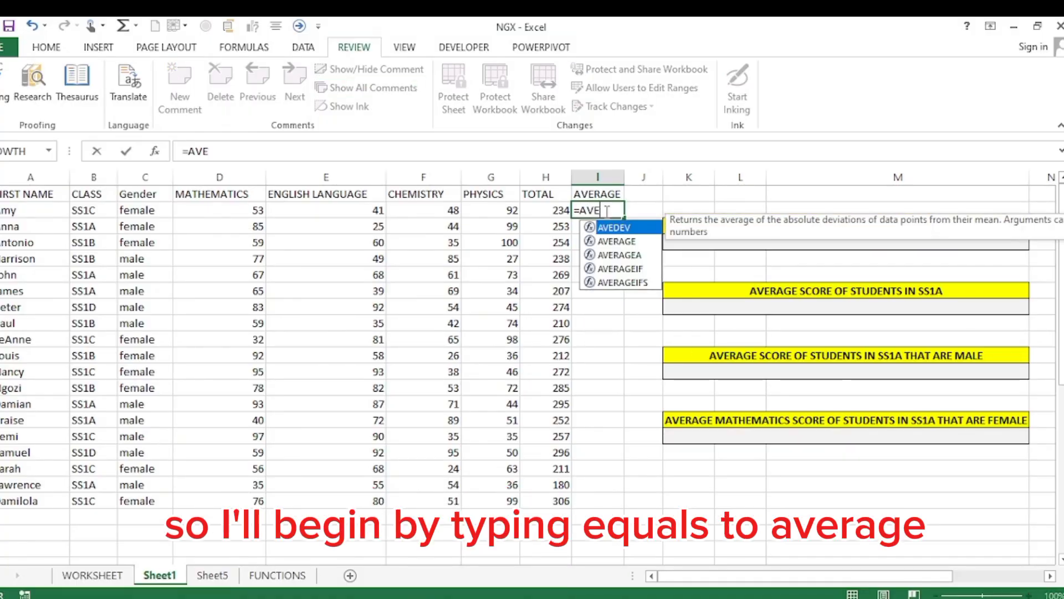
pyautogui.write('RAG')
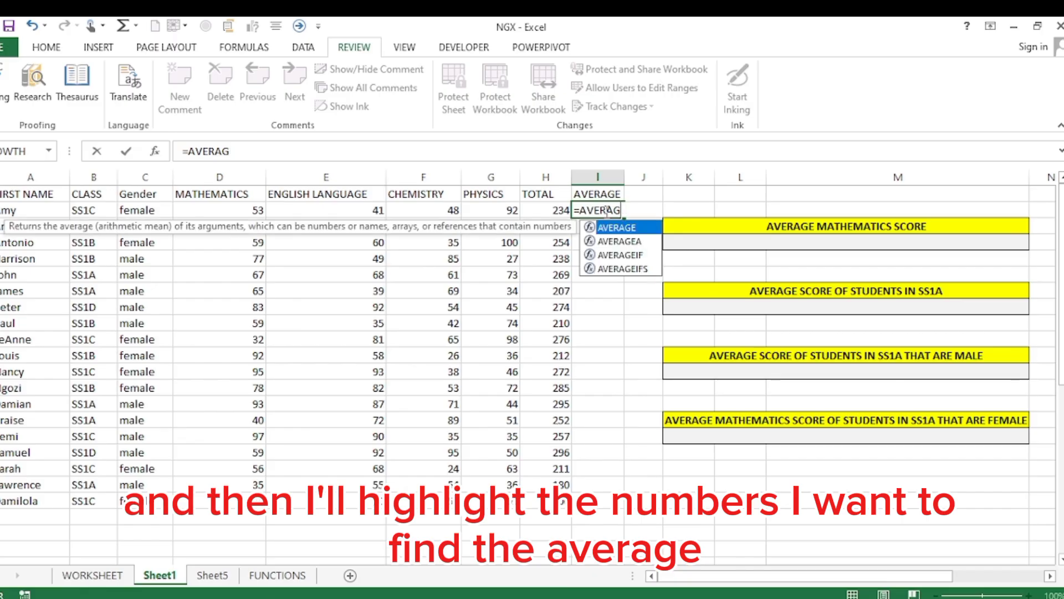
pyautogui.write('E(')
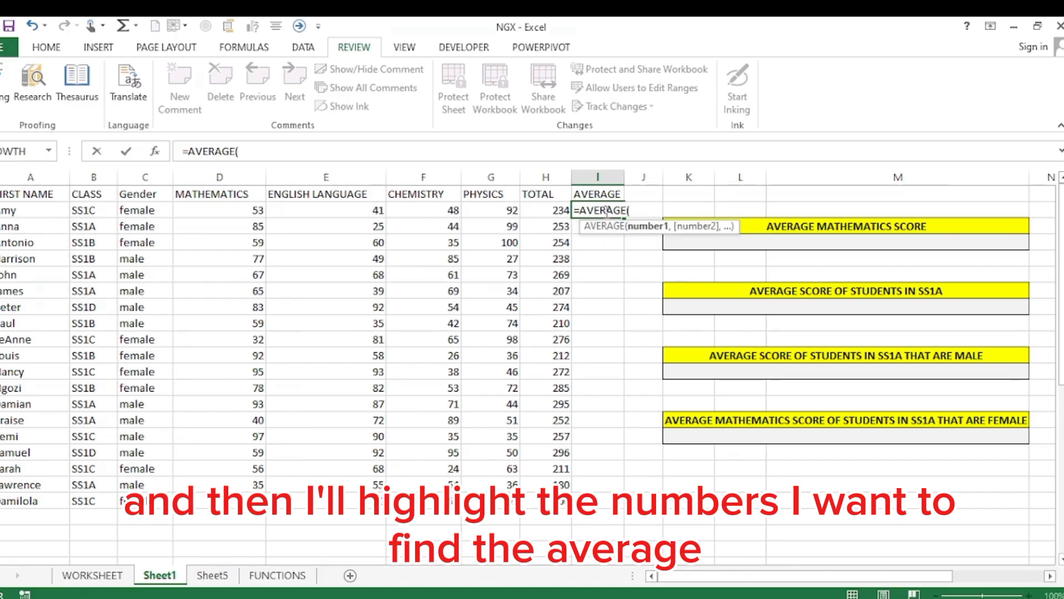
pyautogui.moveTo(213, 213); pyautogui.dragTo(517, 213)
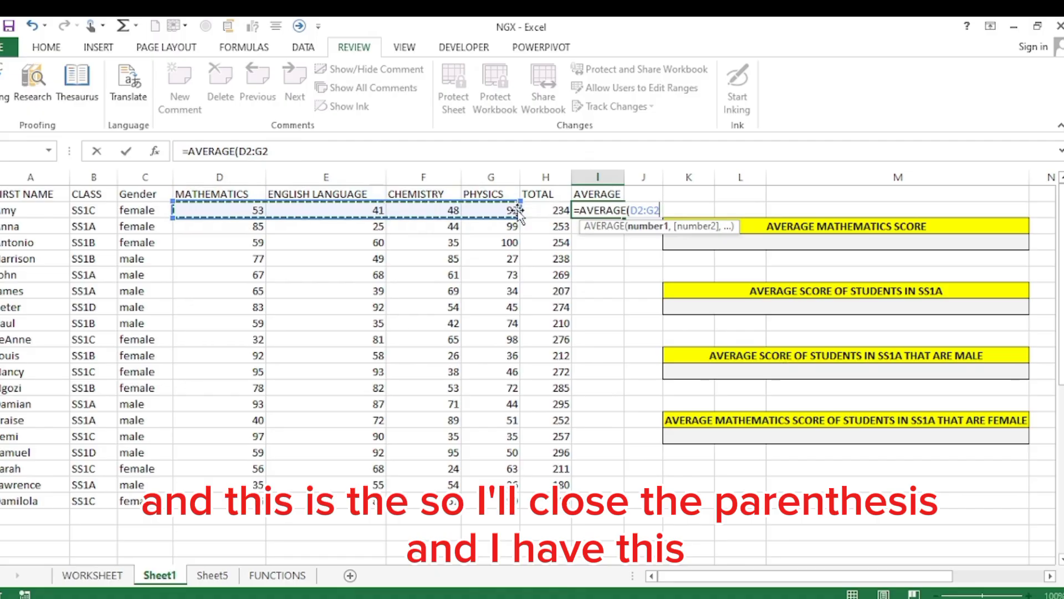
pyautogui.write(')')
pyautogui.press('Return')
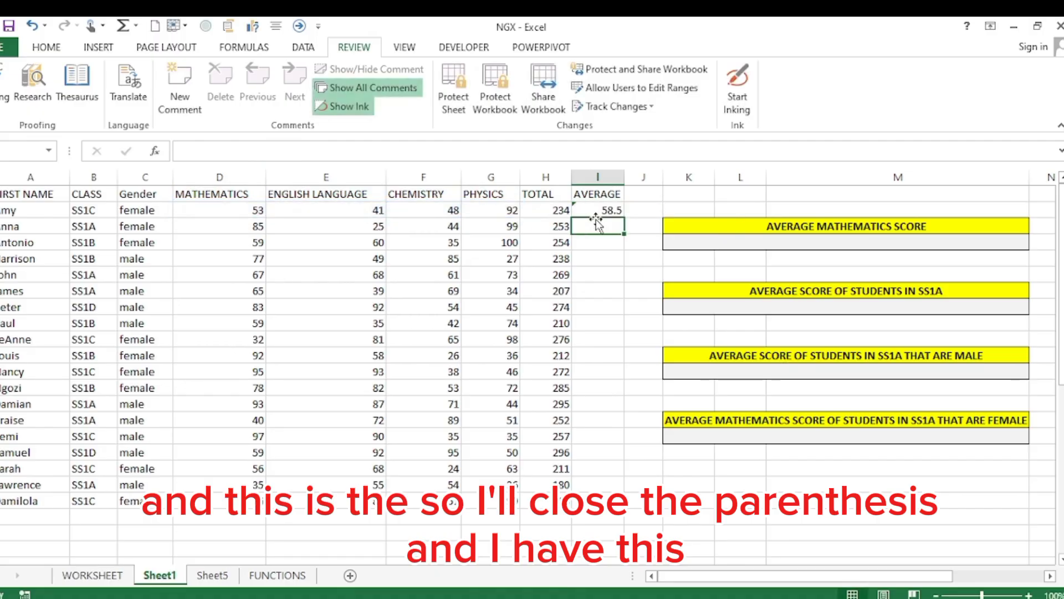
# - Fill the average formula from I2 down to the last student and ignore the formula error flagged on the filled cells
pyautogui.click(607, 211)
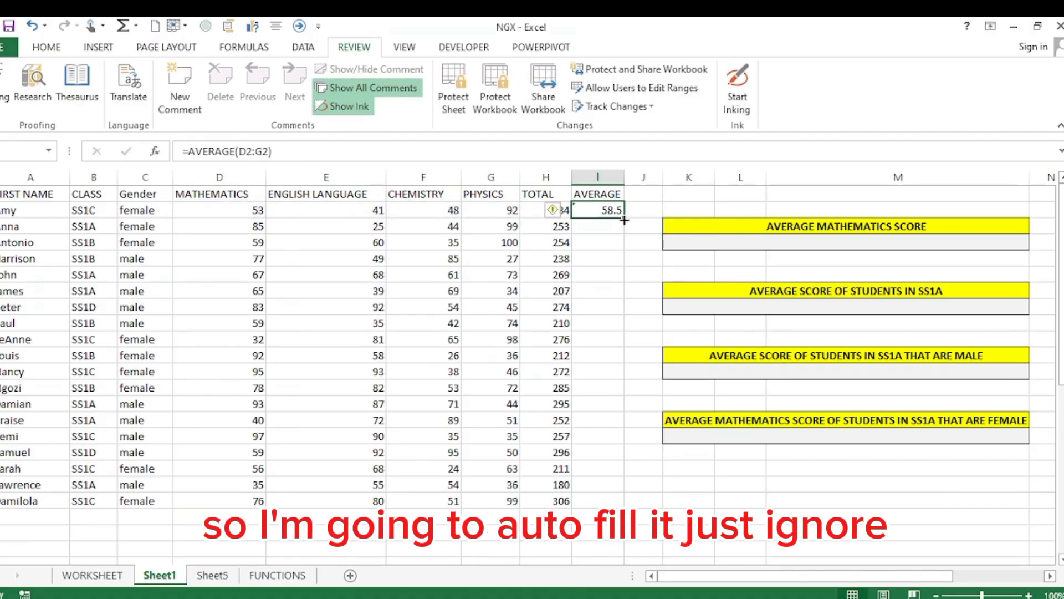
pyautogui.doubleClick(625, 220)
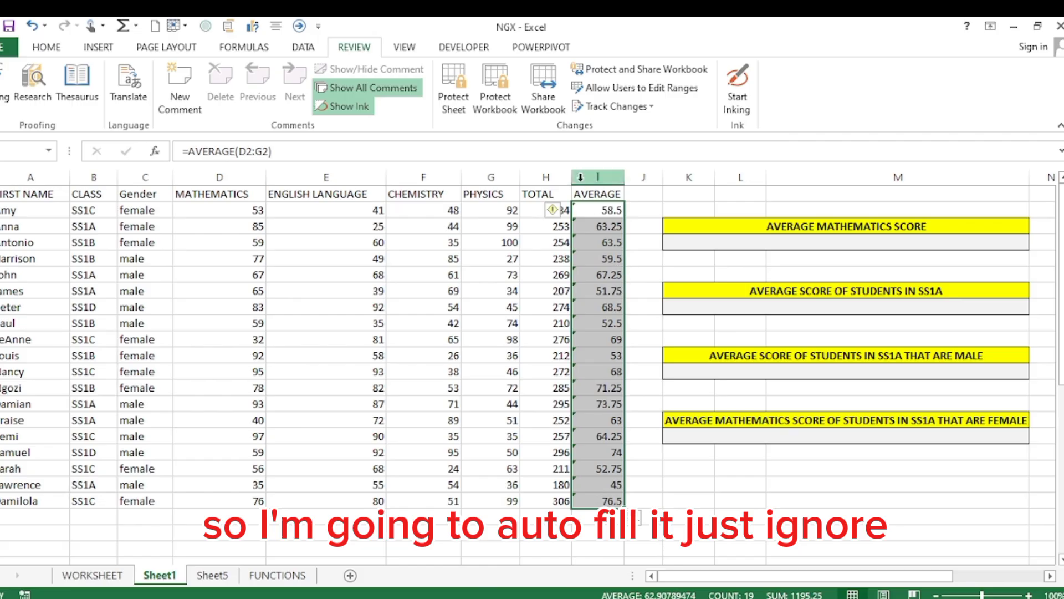
pyautogui.click(556, 210)
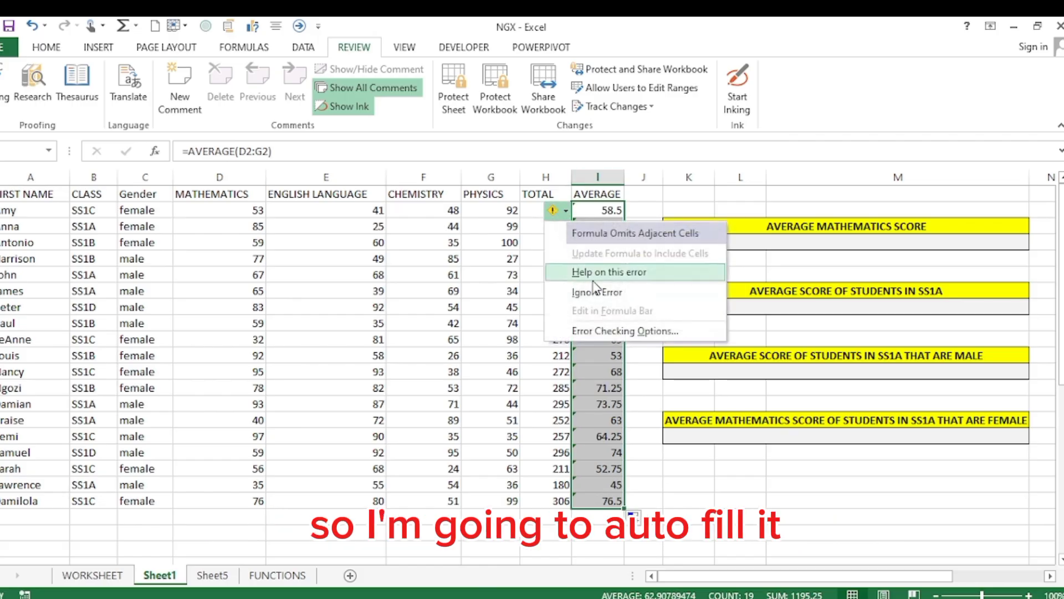
pyautogui.click(594, 292)
pyautogui.click(673, 490)
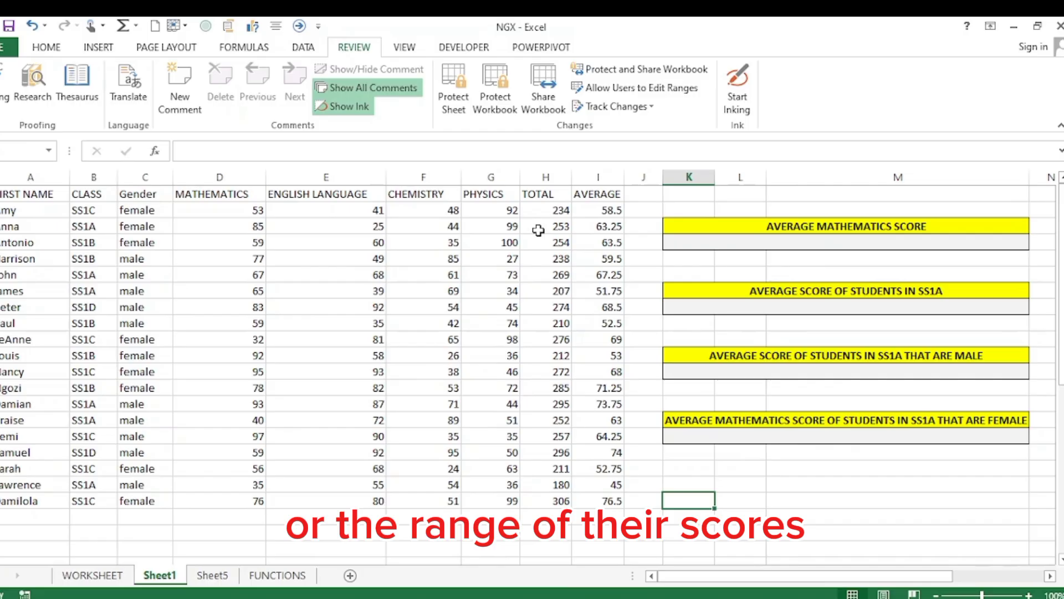
pyautogui.click(610, 209)
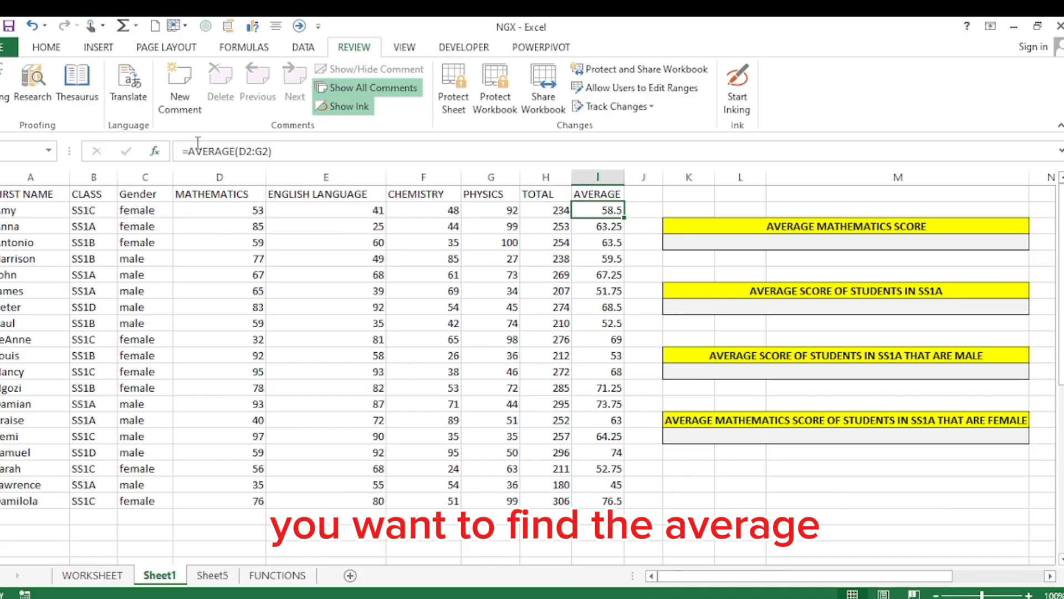
# - Calculate the average mathematics score in the cell below its heading with =AVERAGE(D2:D20)
pyautogui.click(728, 239)
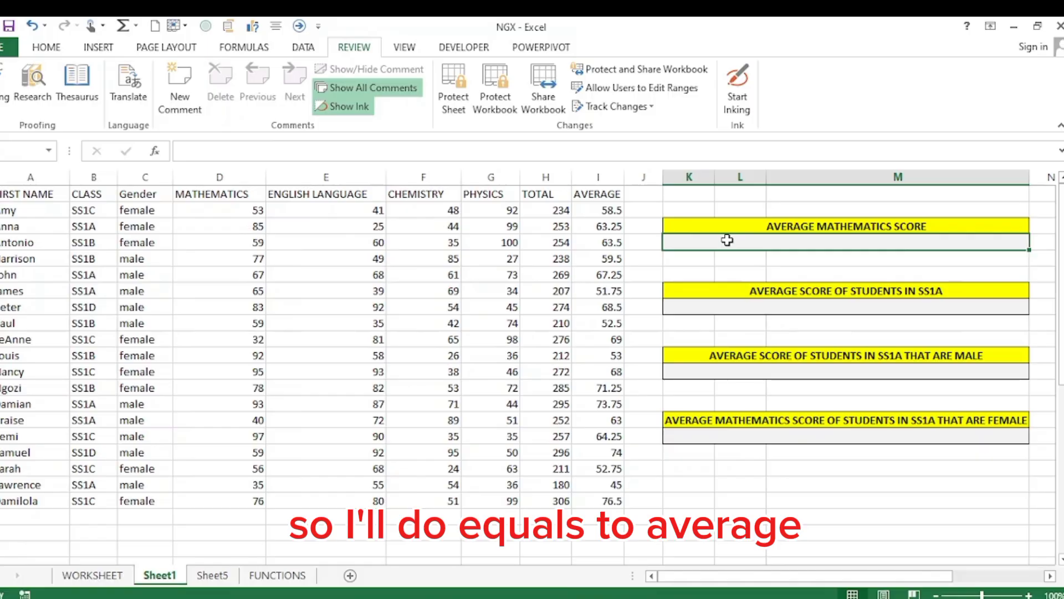
pyautogui.write('=AVER')
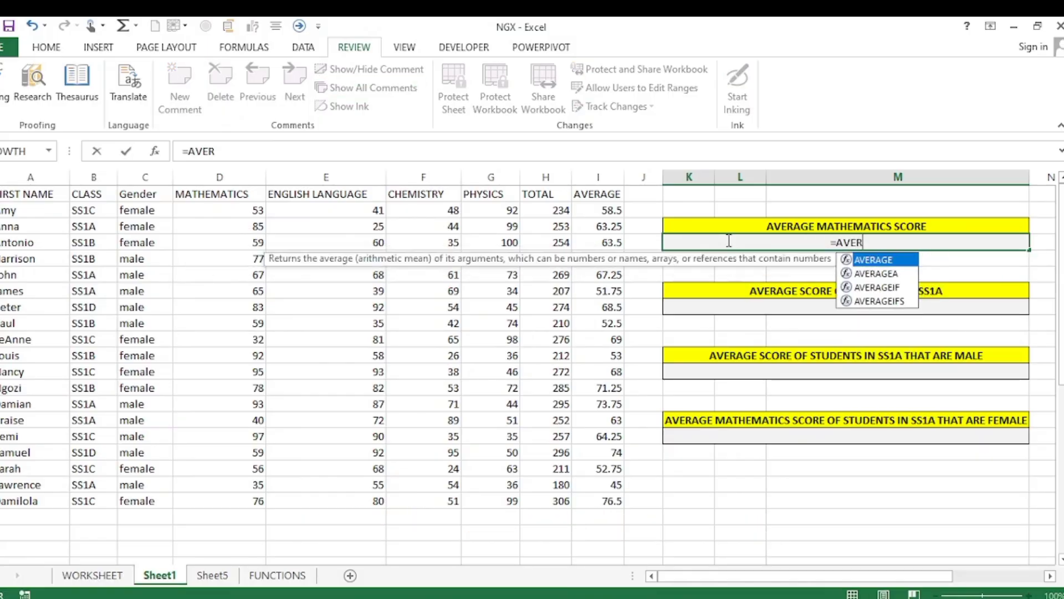
pyautogui.write('AGE(')
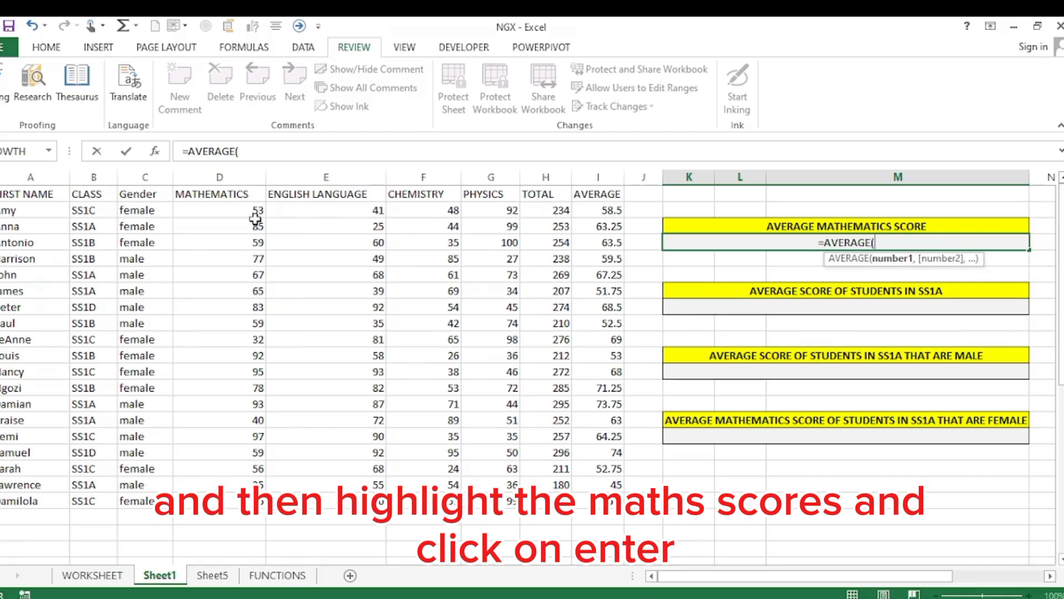
pyautogui.moveTo(246, 215); pyautogui.dragTo(239, 501)
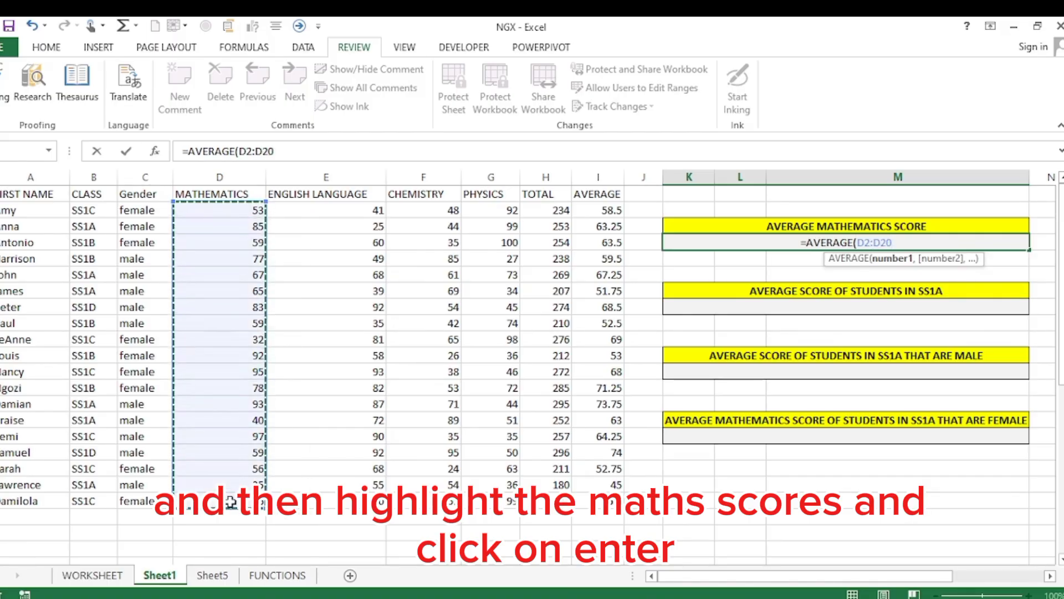
pyautogui.write(')')
pyautogui.press('Return')
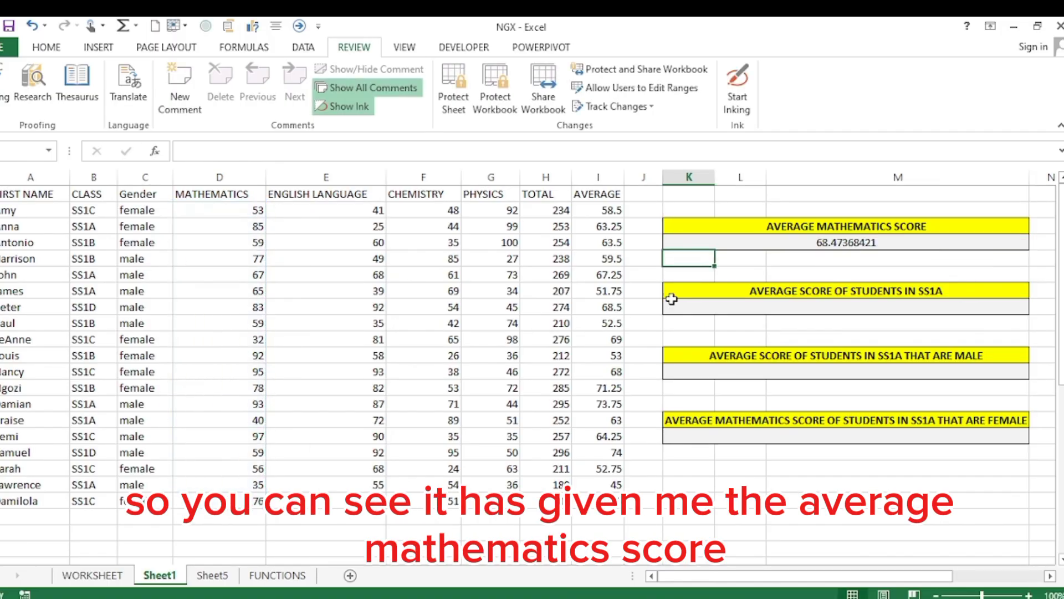
pyautogui.click(853, 244)
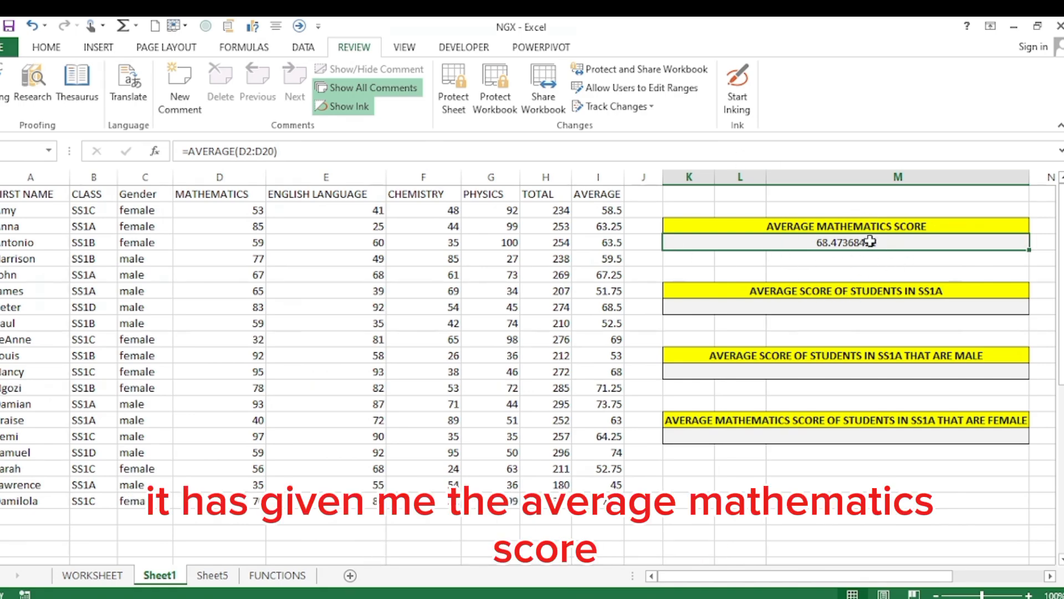
# - Start an AVERAGEIF formula below the heading for students in SS1A, with the class column B2:B20 as the criteria range
pyautogui.click(785, 307)
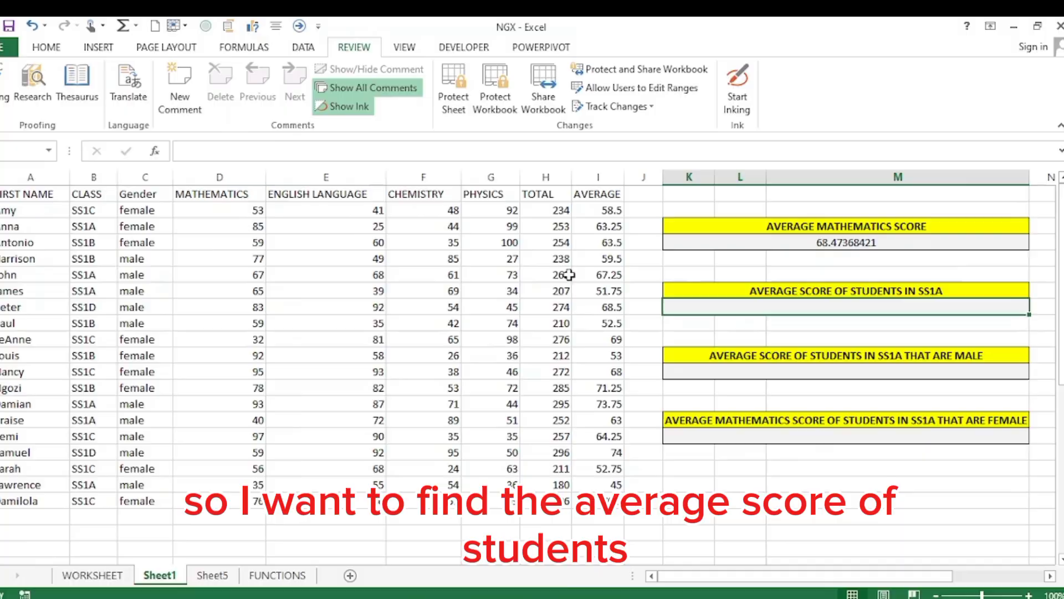
pyautogui.click(798, 306)
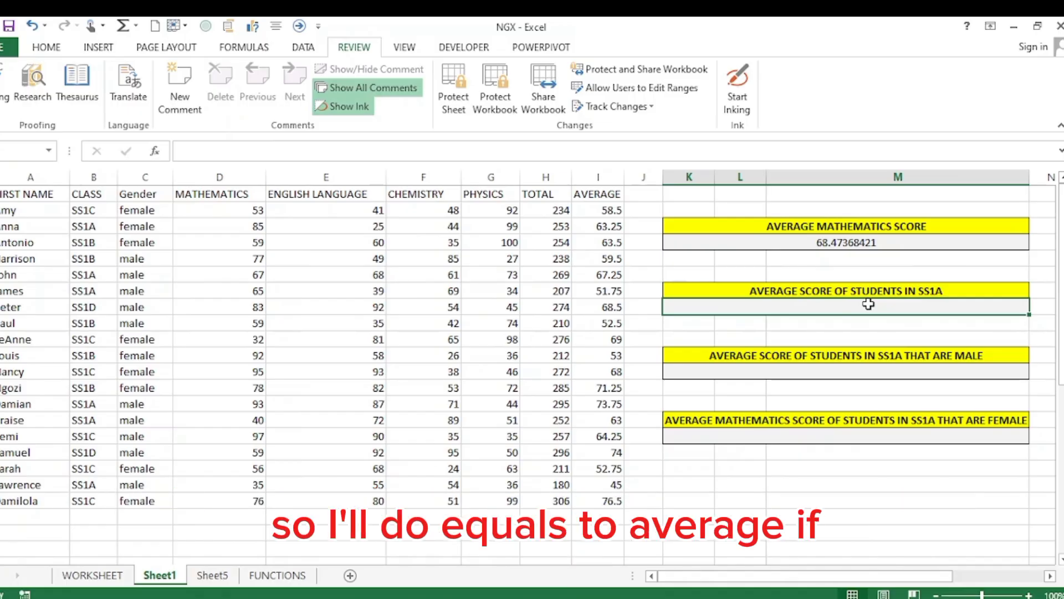
pyautogui.write('=')
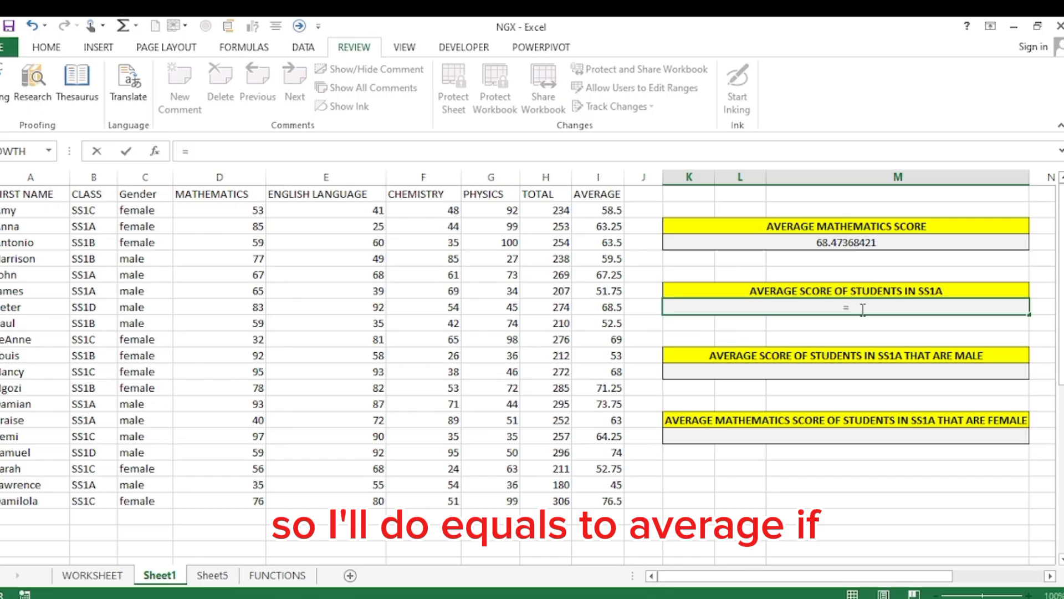
pyautogui.write('AVERAGE')
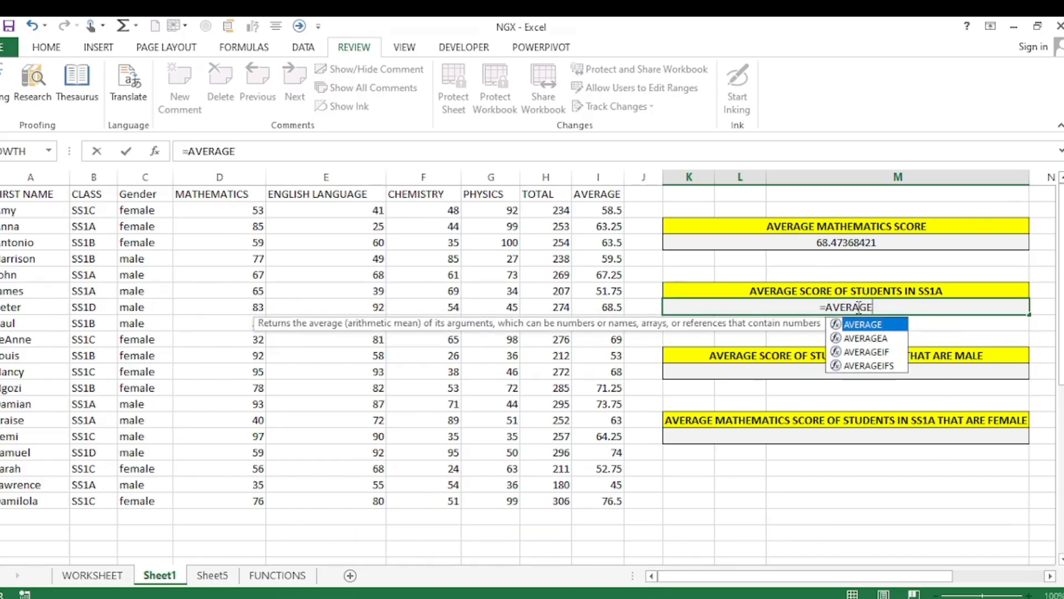
pyautogui.write('IF(')
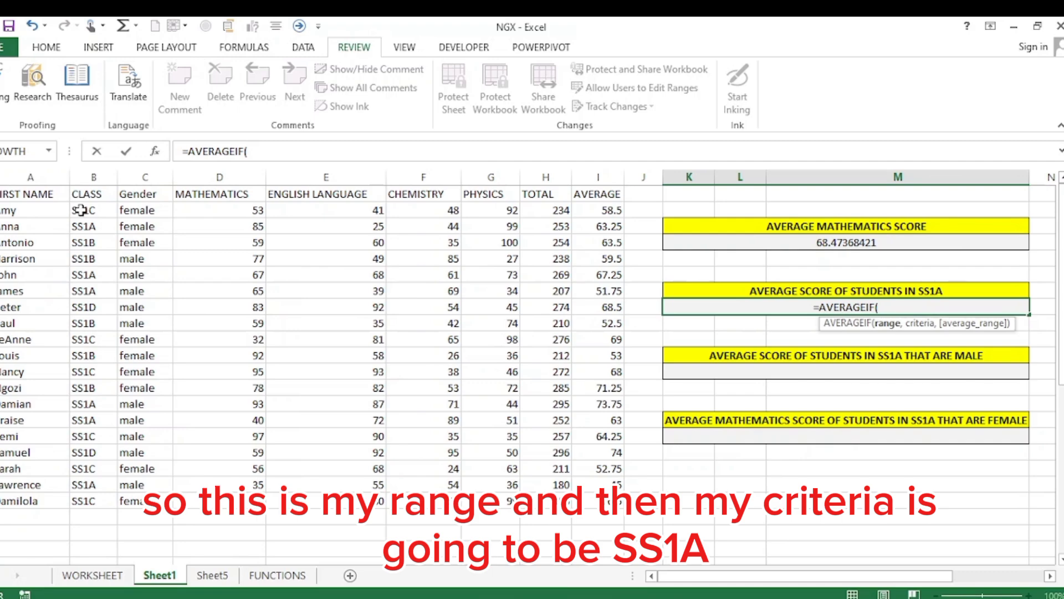
pyautogui.moveTo(81, 210); pyautogui.dragTo(76, 493)
pyautogui.write(',')
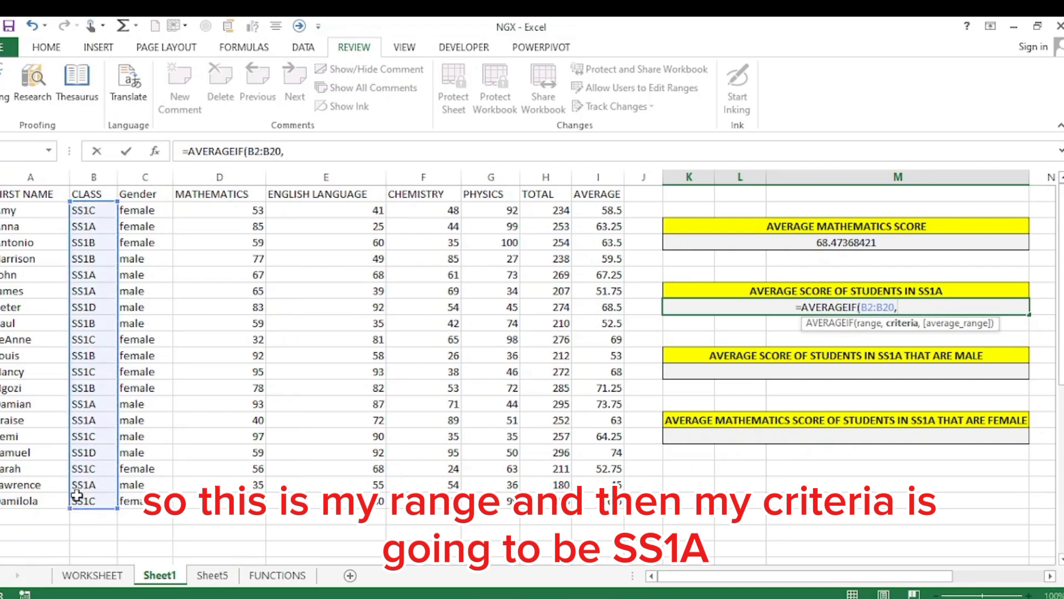
# - Complete the AVERAGEIF formula with the criterion "SS1A" and the average range I2:I20
pyautogui.write('"SS')
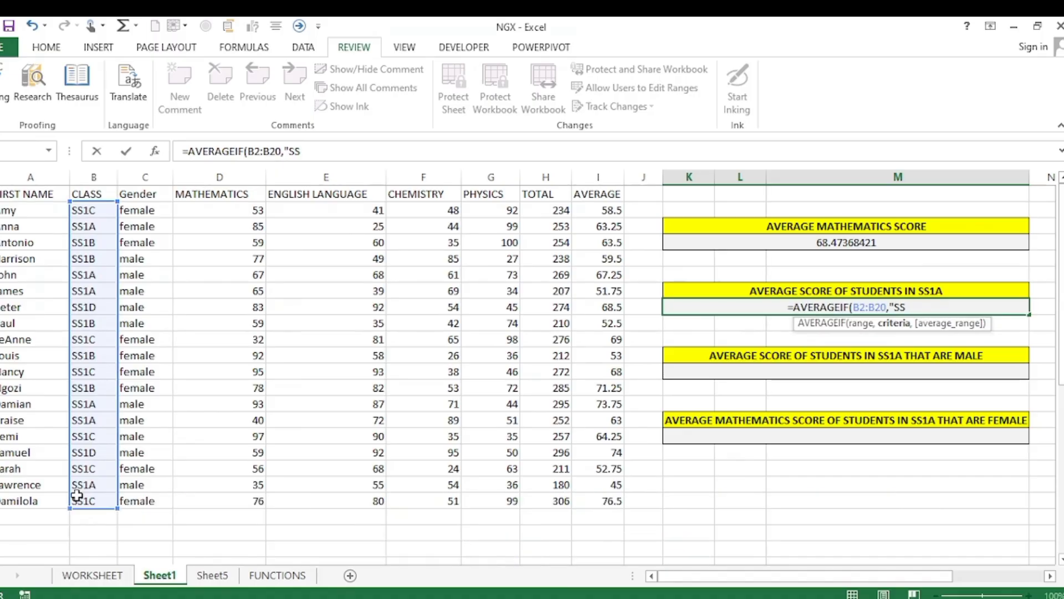
pyautogui.write('1A:')
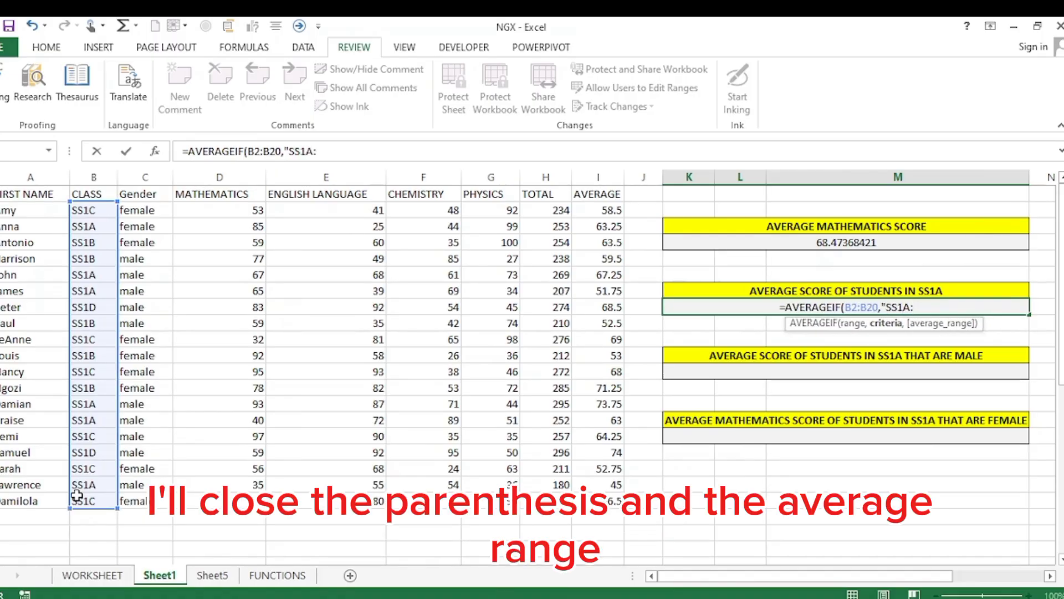
pyautogui.press('BackSpace')
pyautogui.write('",')
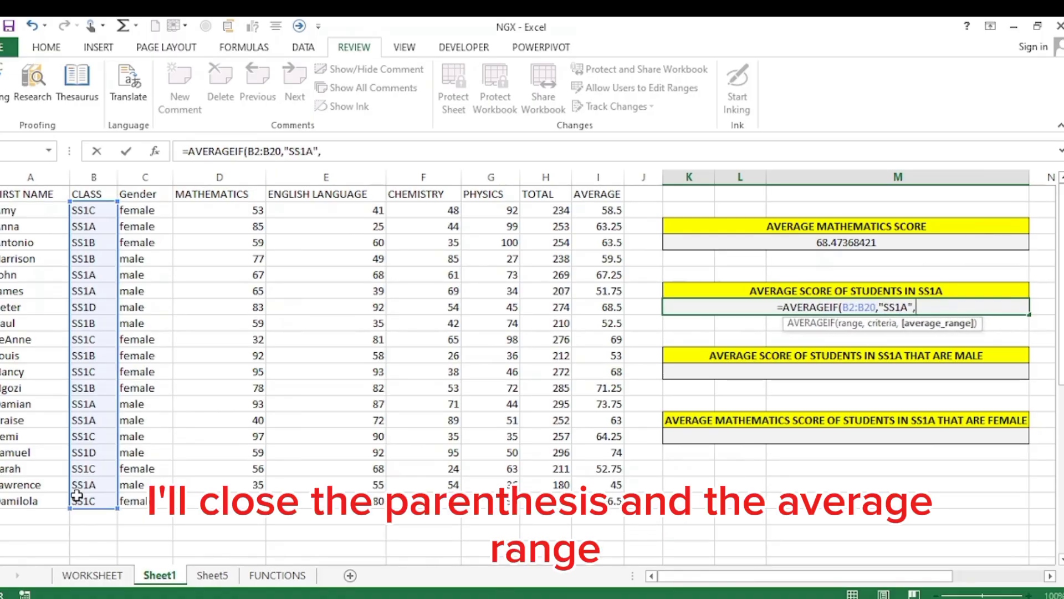
pyautogui.moveTo(586, 209); pyautogui.dragTo(617, 501)
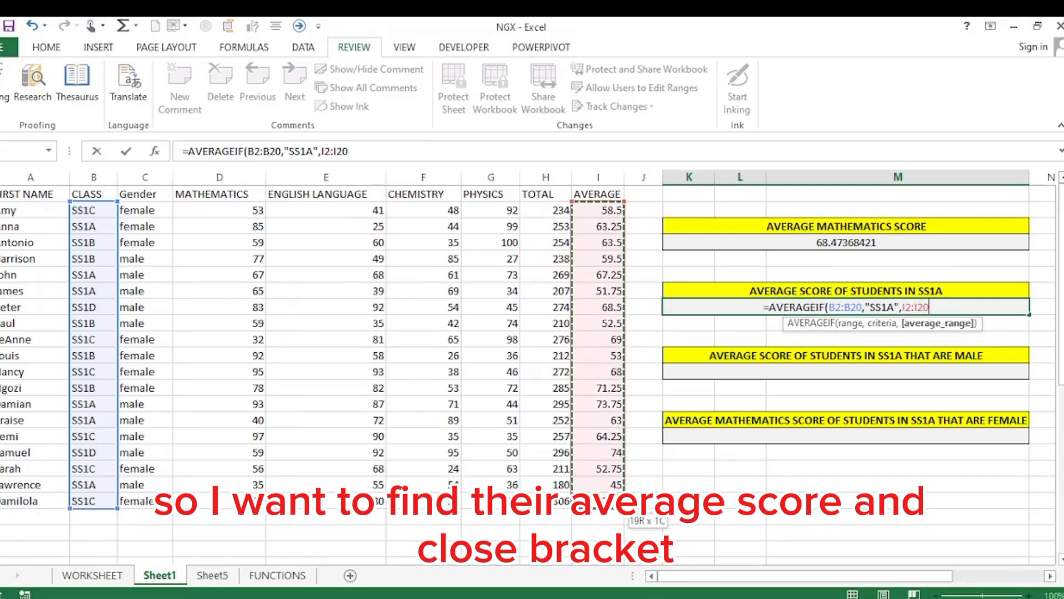
pyautogui.write(')')
pyautogui.press('Return')
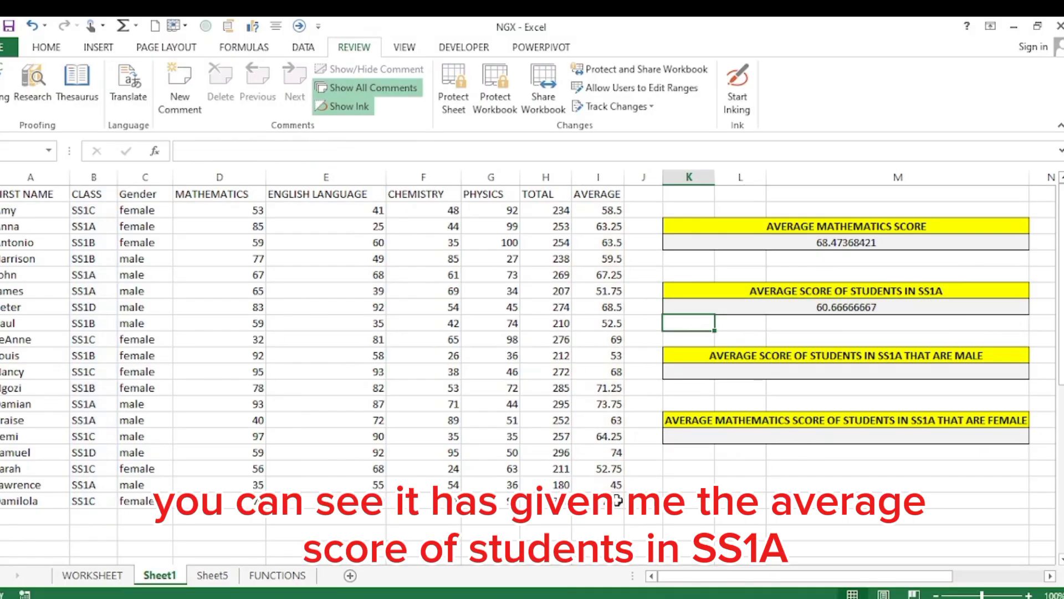
pyautogui.click(847, 308)
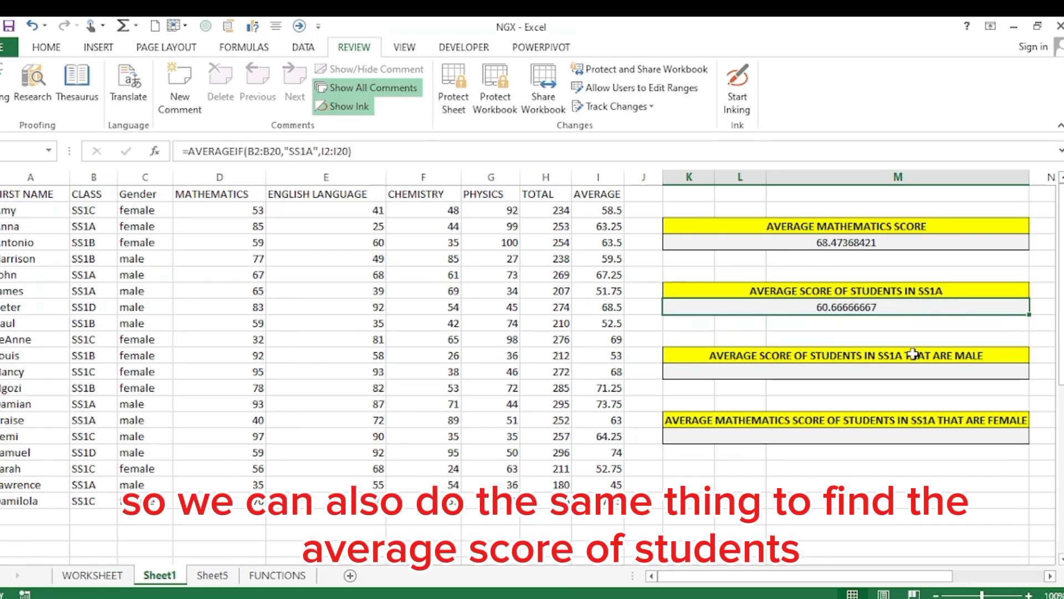
# - Start an AVERAGEIF formula below the heading for students in SS1C, with the class column B2:B20 as the criteria range
pyautogui.hscroll(5, 913, 353)
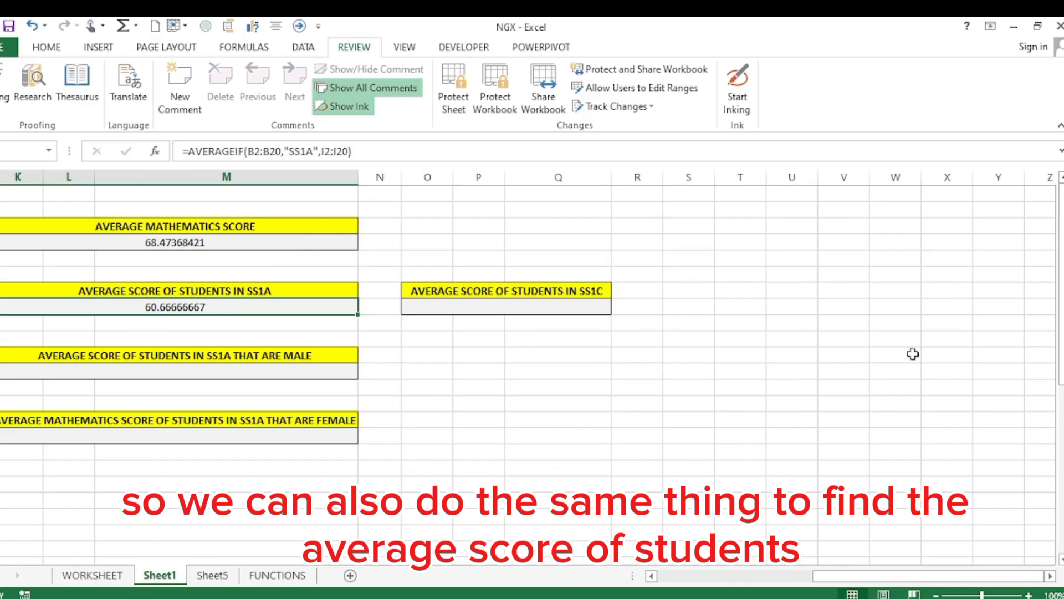
pyautogui.click(547, 307)
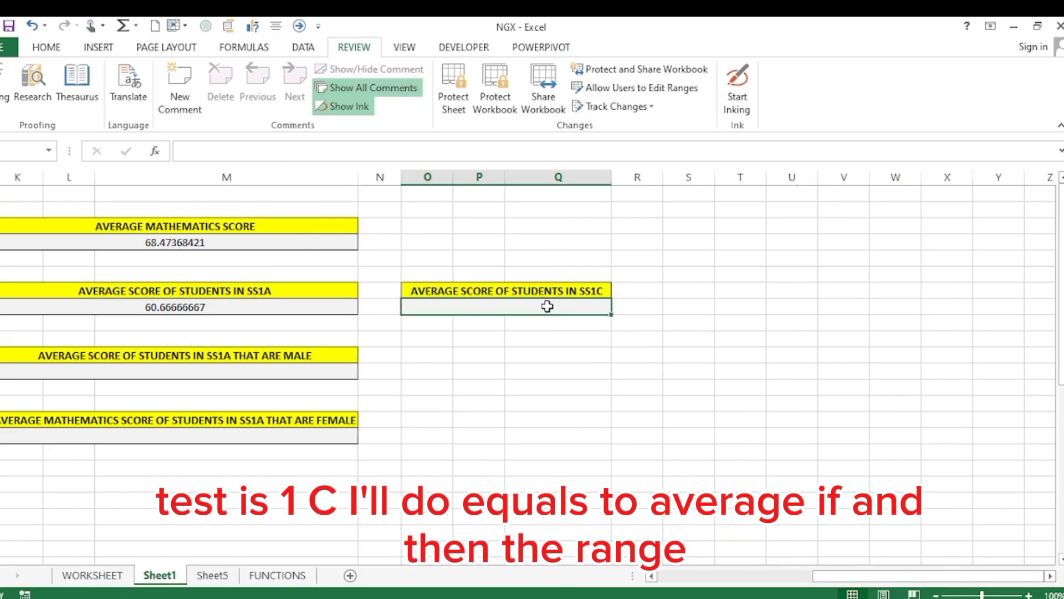
pyautogui.write('=A')
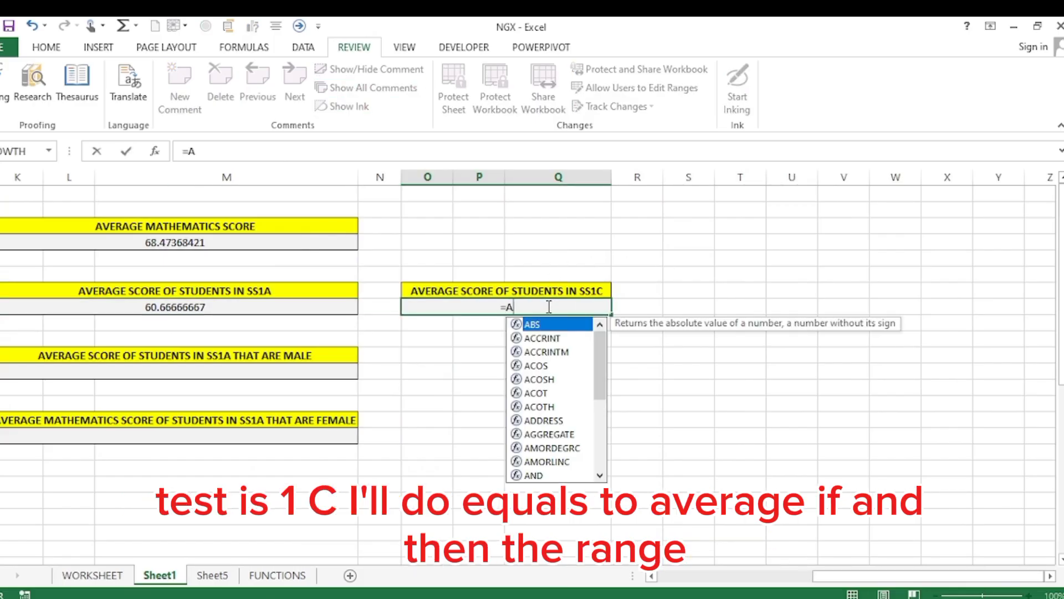
pyautogui.write('VERAGE')
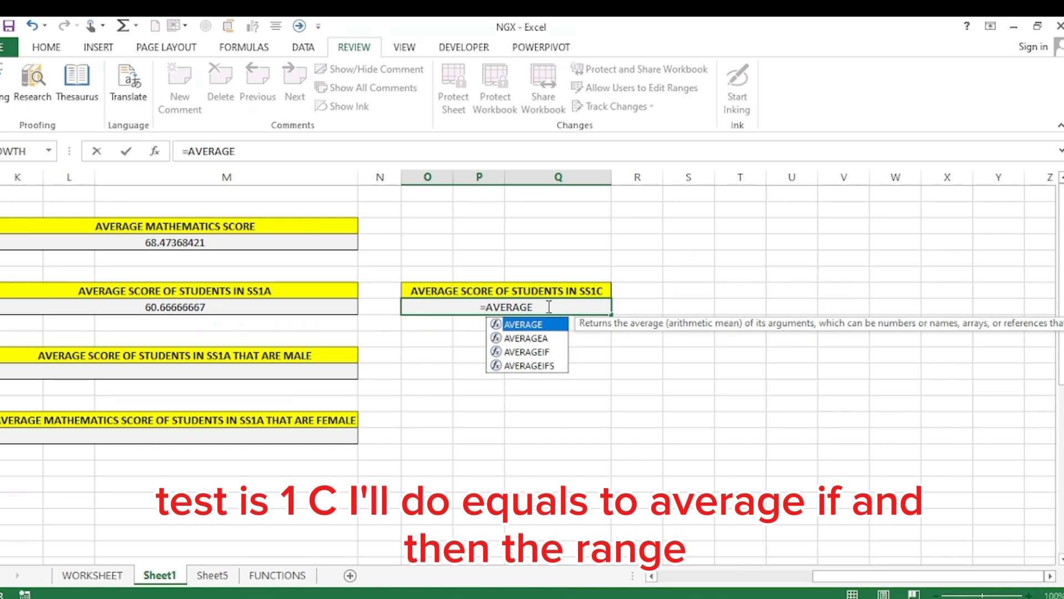
pyautogui.write('IF(')
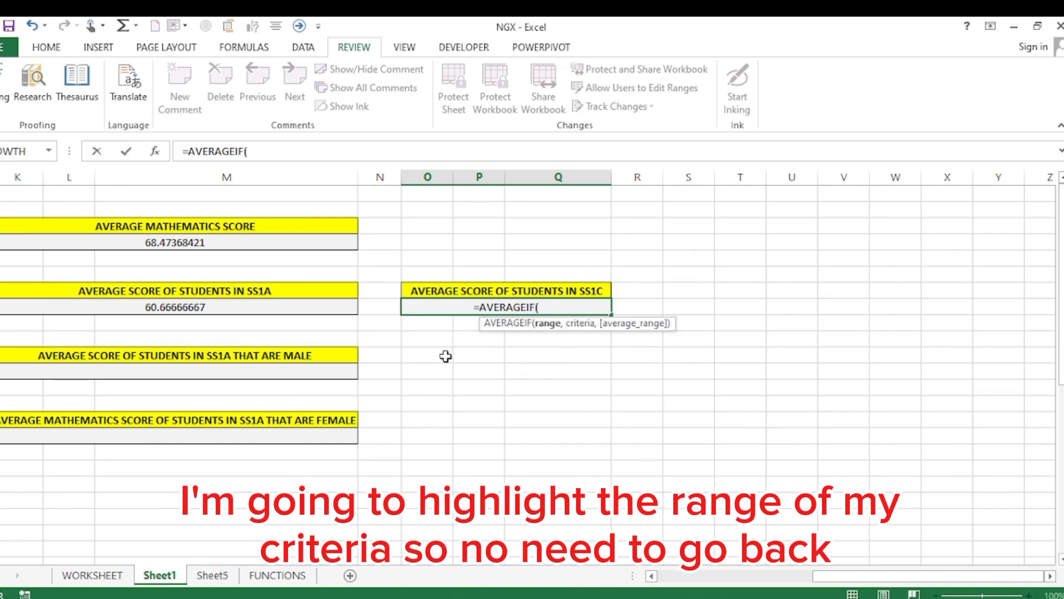
pyautogui.hscroll(-5, 336, 426)
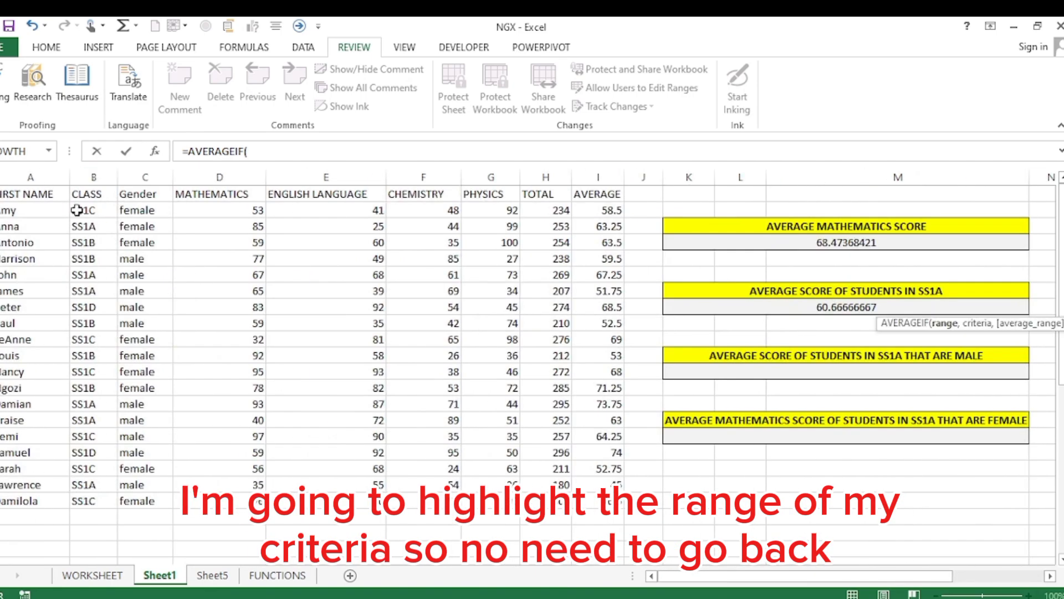
pyautogui.moveTo(84, 210); pyautogui.dragTo(95, 501)
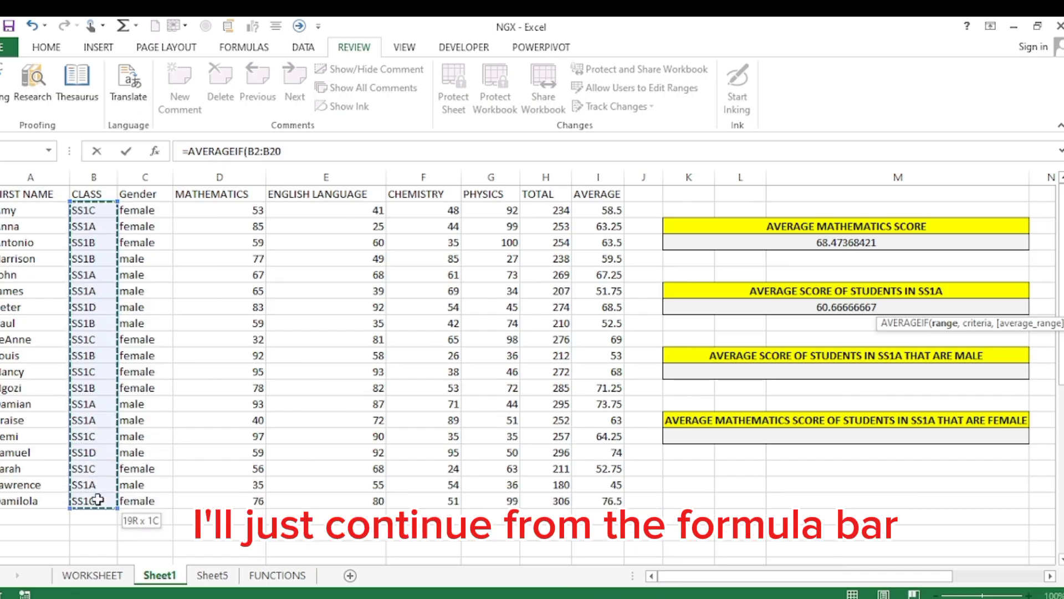
# - Complete the SS1C AVERAGEIF formula with the criterion "SS1C" and the average range I2:I20
pyautogui.click(286, 151)
pyautogui.write(',')
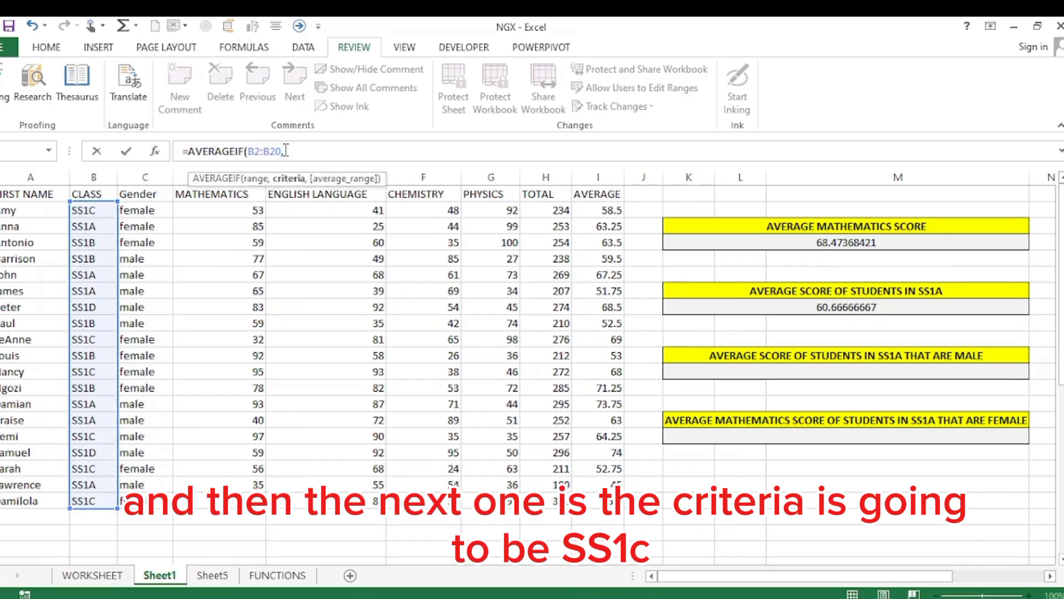
pyautogui.write('"SS')
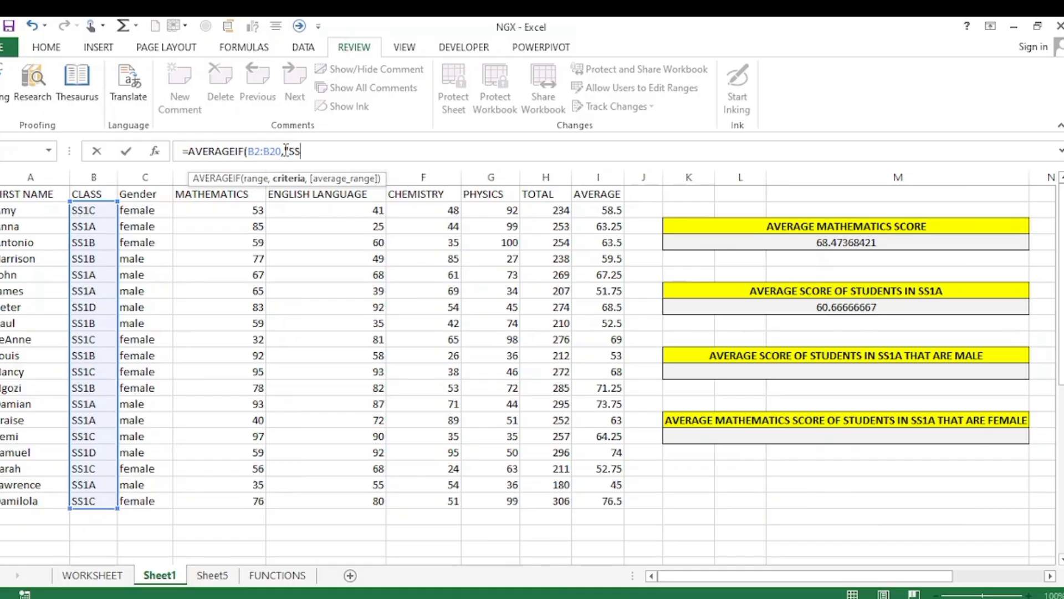
pyautogui.write('1C"')
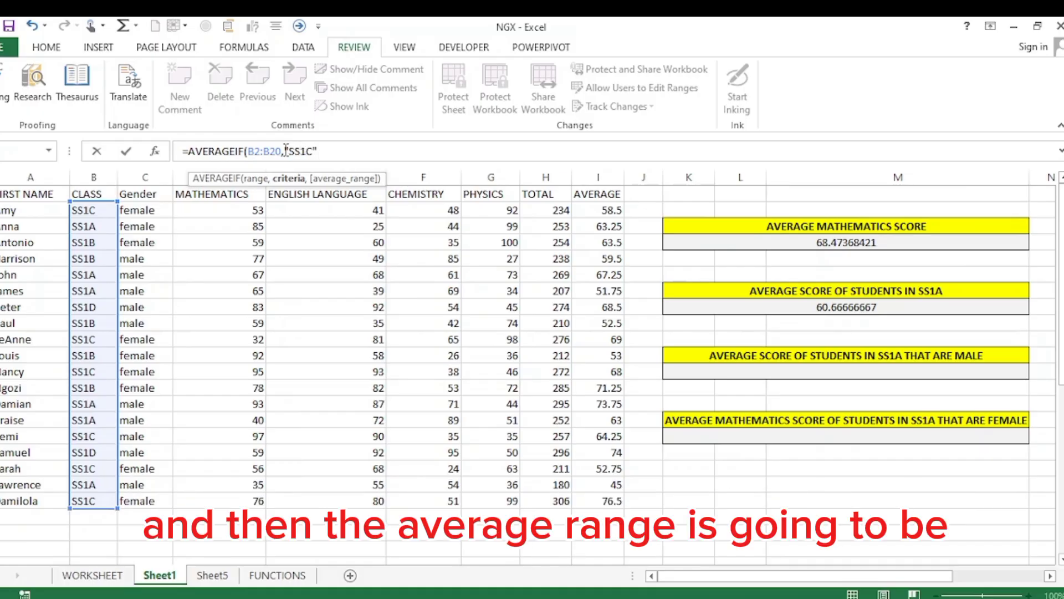
pyautogui.write(',')
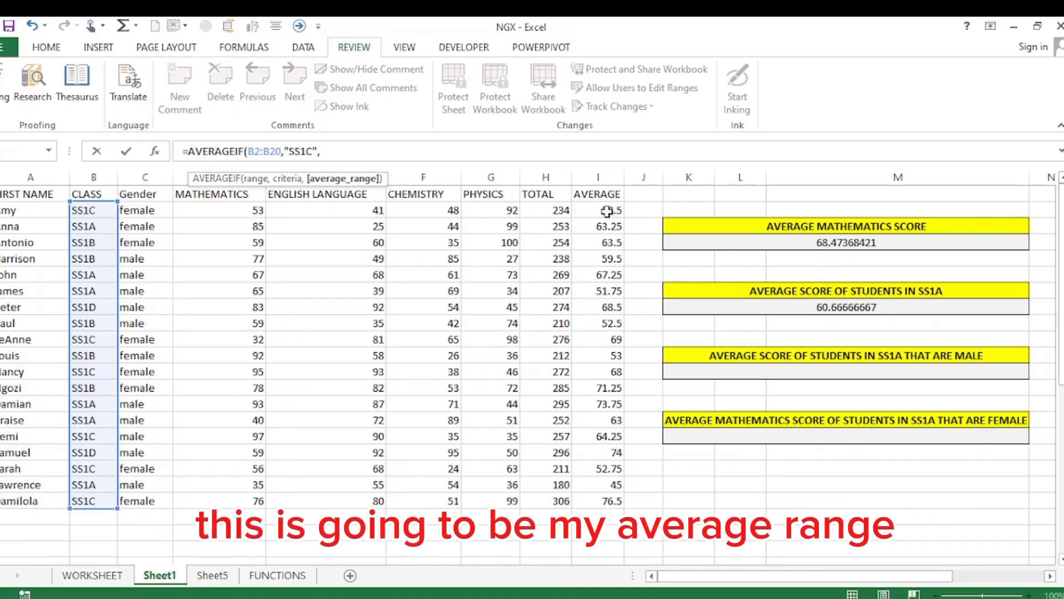
pyautogui.moveTo(608, 211); pyautogui.dragTo(600, 495)
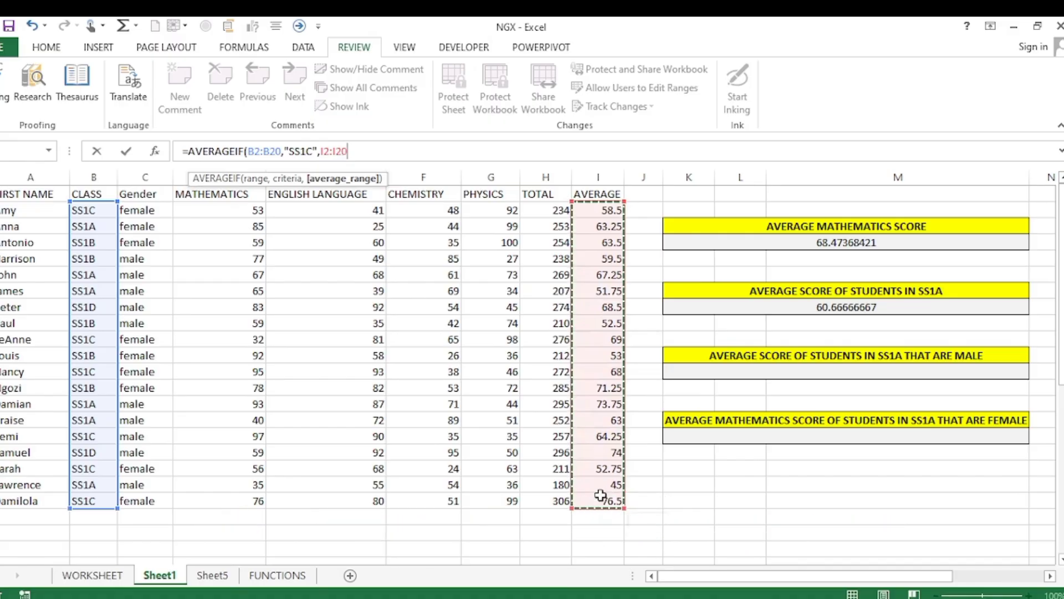
pyautogui.write(')')
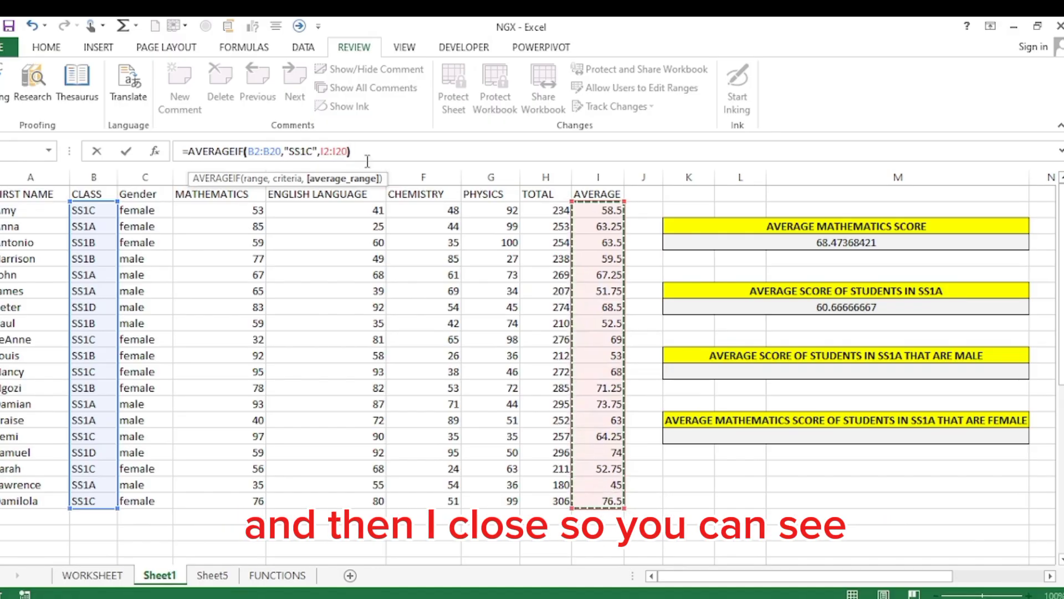
pyautogui.press('Return')
pyautogui.hscroll(6, 774, 352)
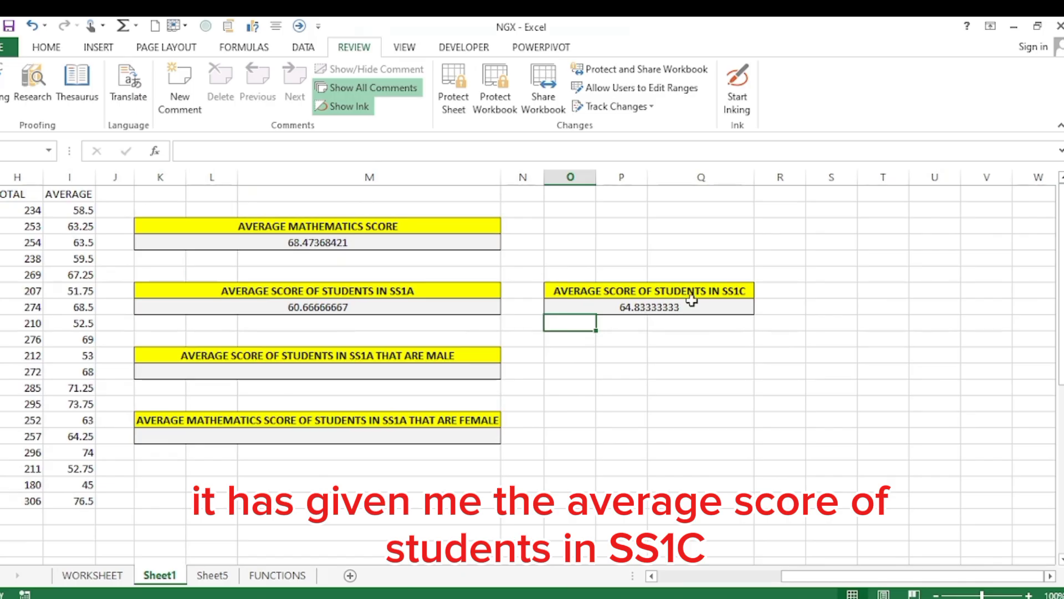
pyautogui.click(616, 303)
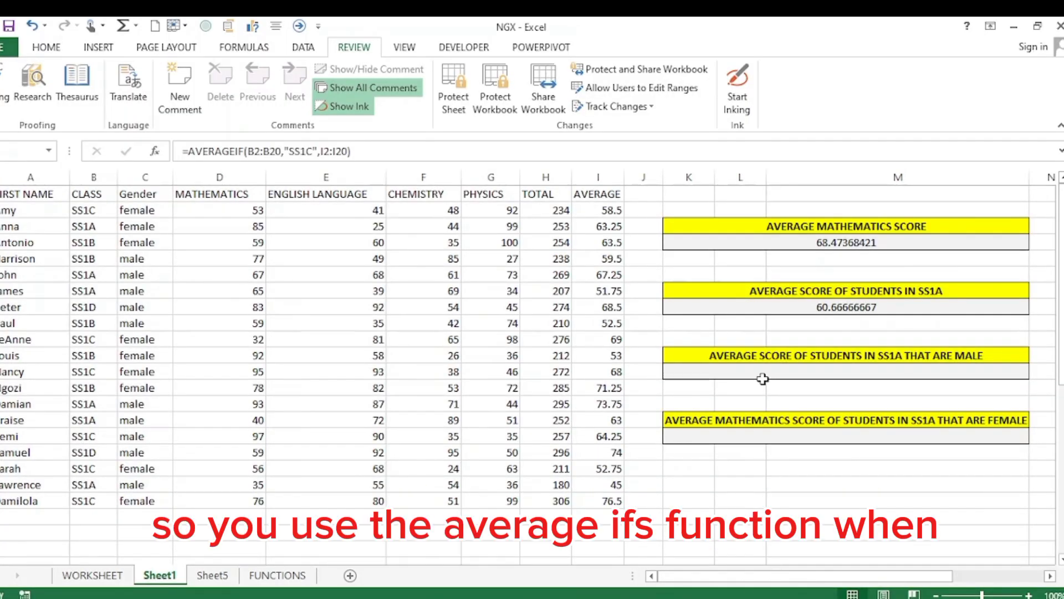
# - Start an AVERAGEIFS formula below the heading for male SS1A students, averaging I2:I20 with class range B2:B20 and criterion "SS1A"
pyautogui.click(773, 369)
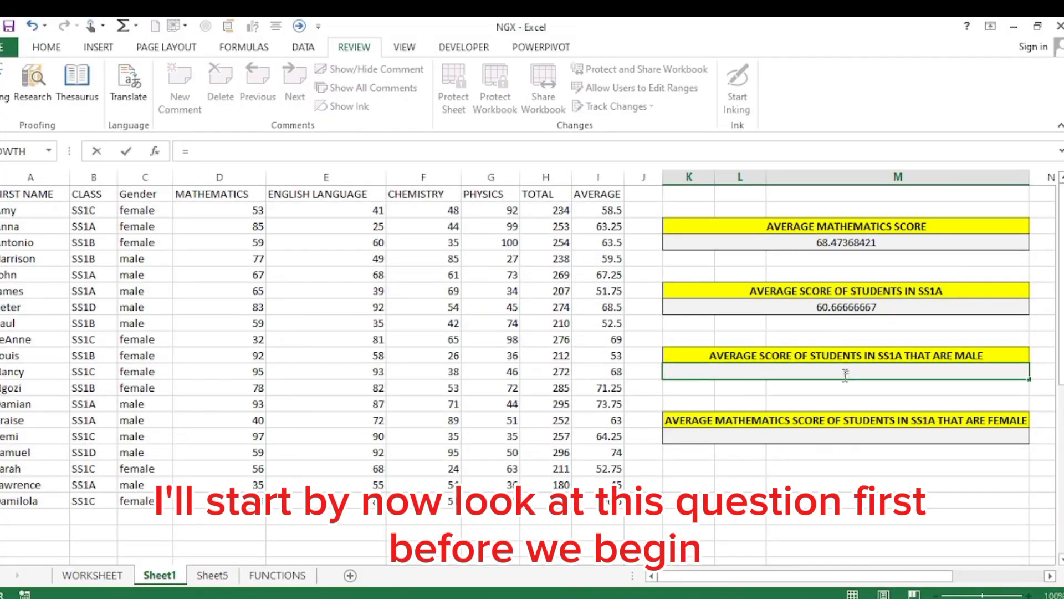
pyautogui.press('BackSpace')
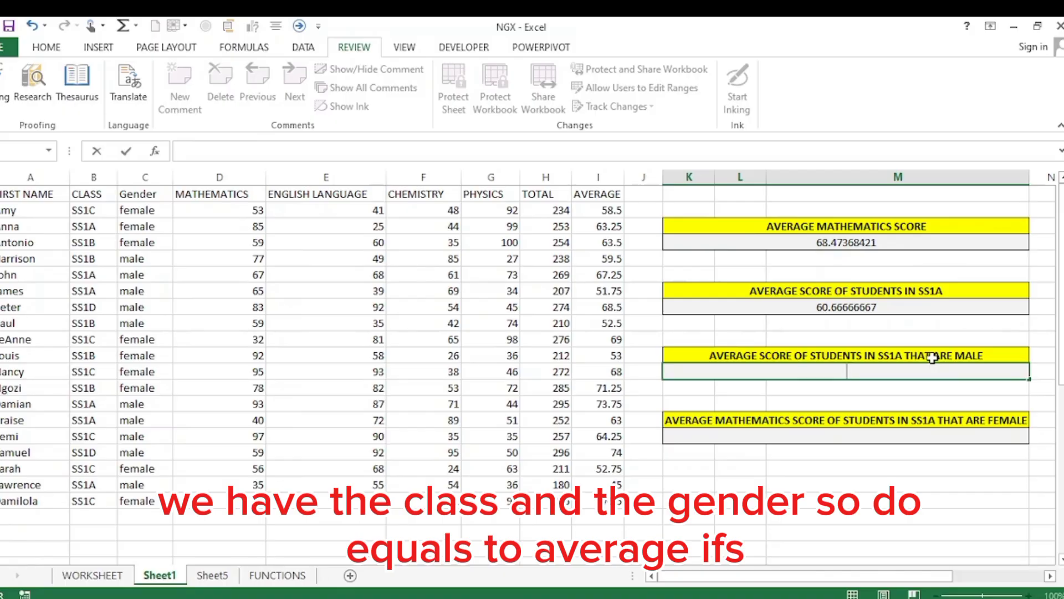
pyautogui.write('=AVERAGEI')
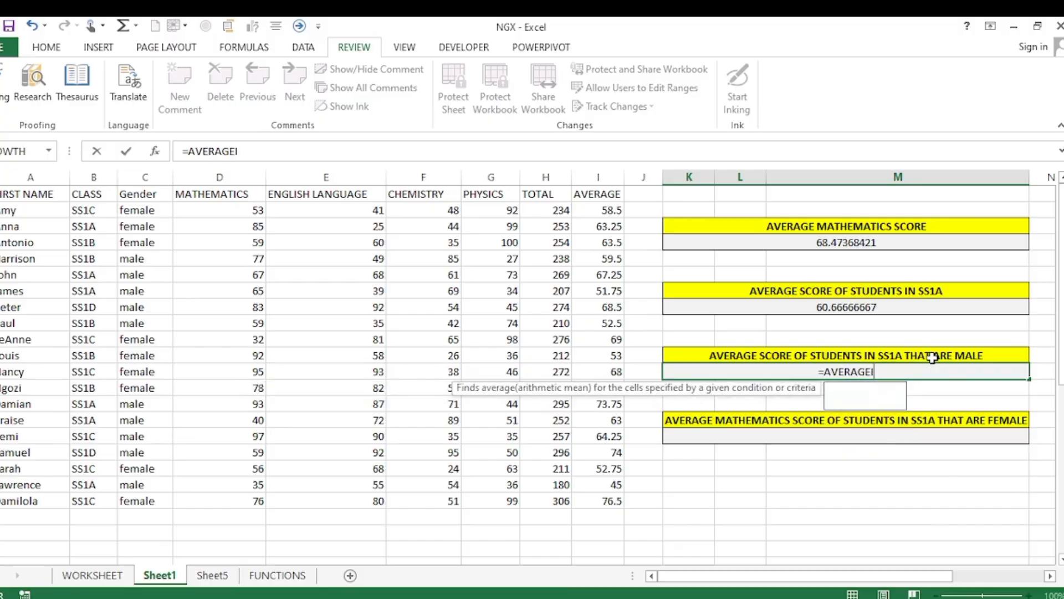
pyautogui.write('FS(')
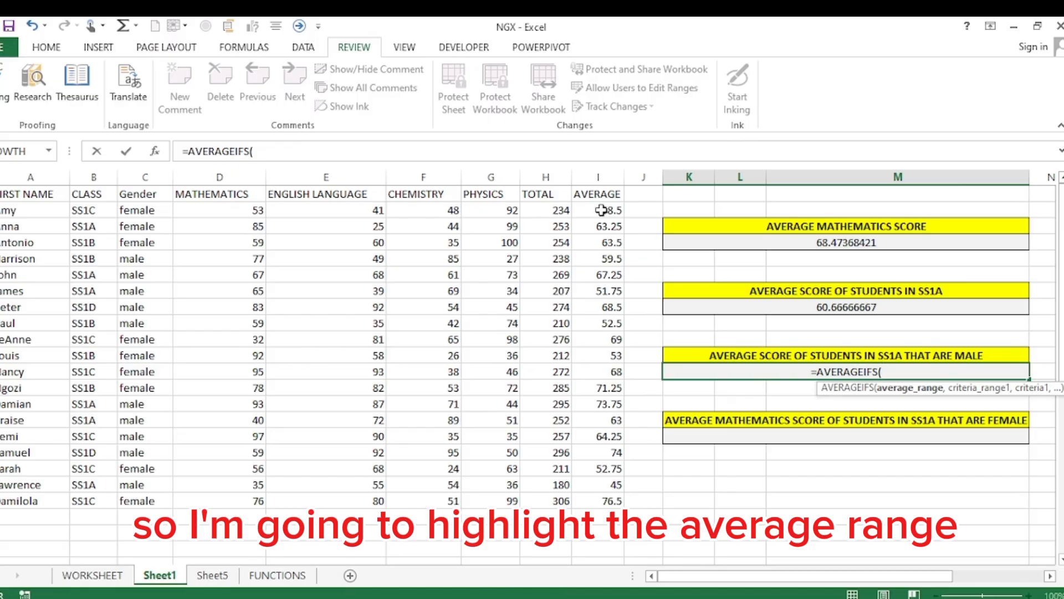
pyautogui.moveTo(601, 210); pyautogui.dragTo(603, 501)
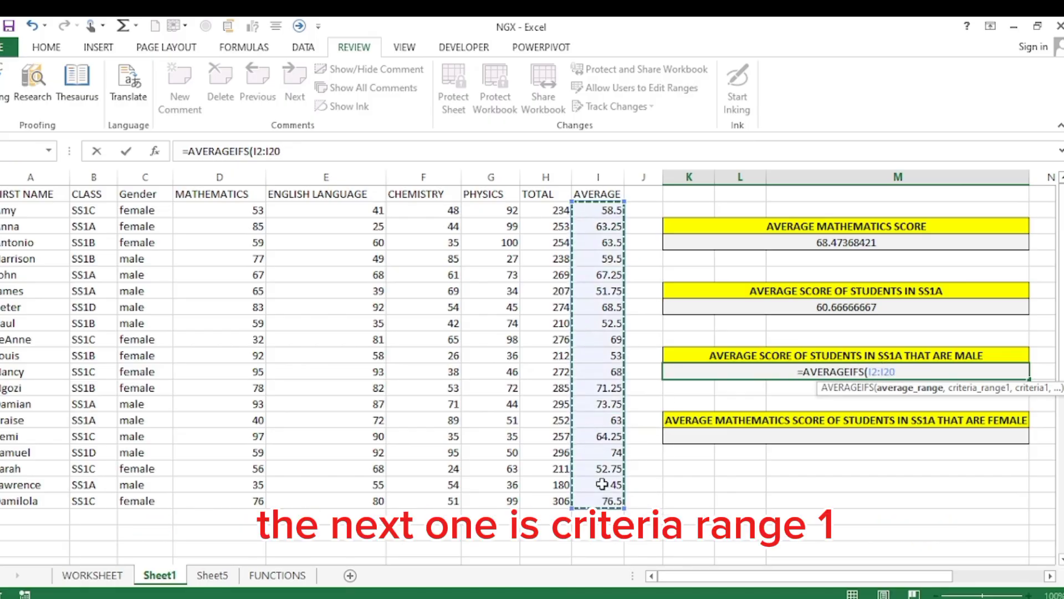
pyautogui.write(',')
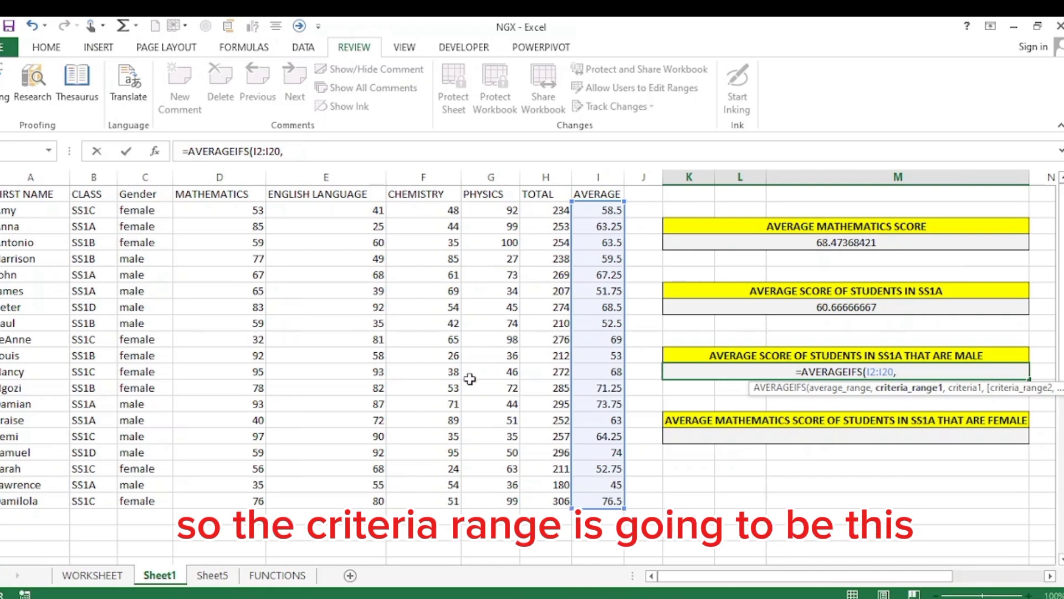
pyautogui.moveTo(80, 210); pyautogui.dragTo(108, 497)
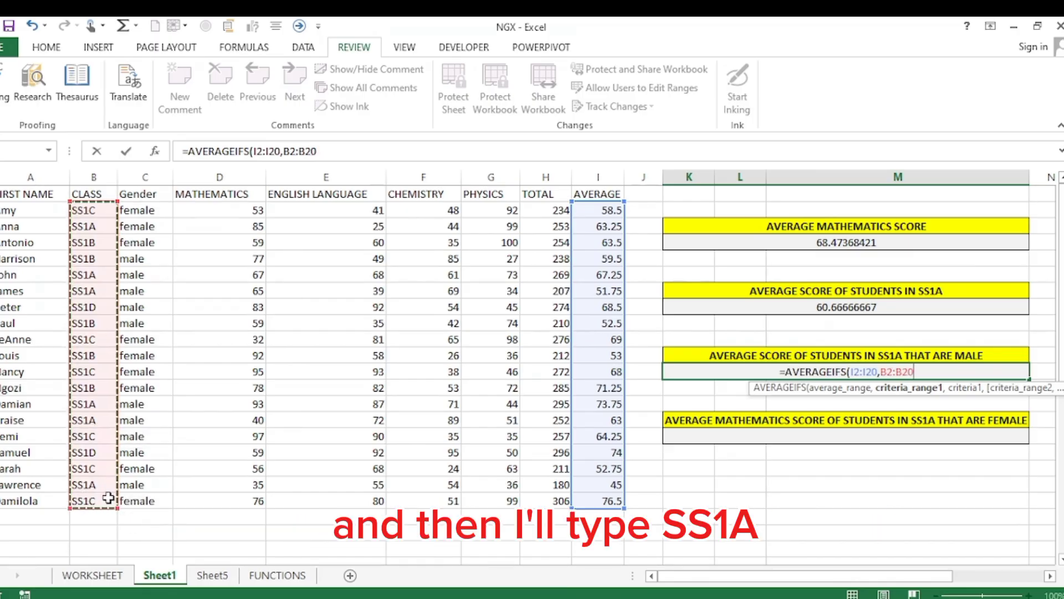
pyautogui.write(',"SS1A"')
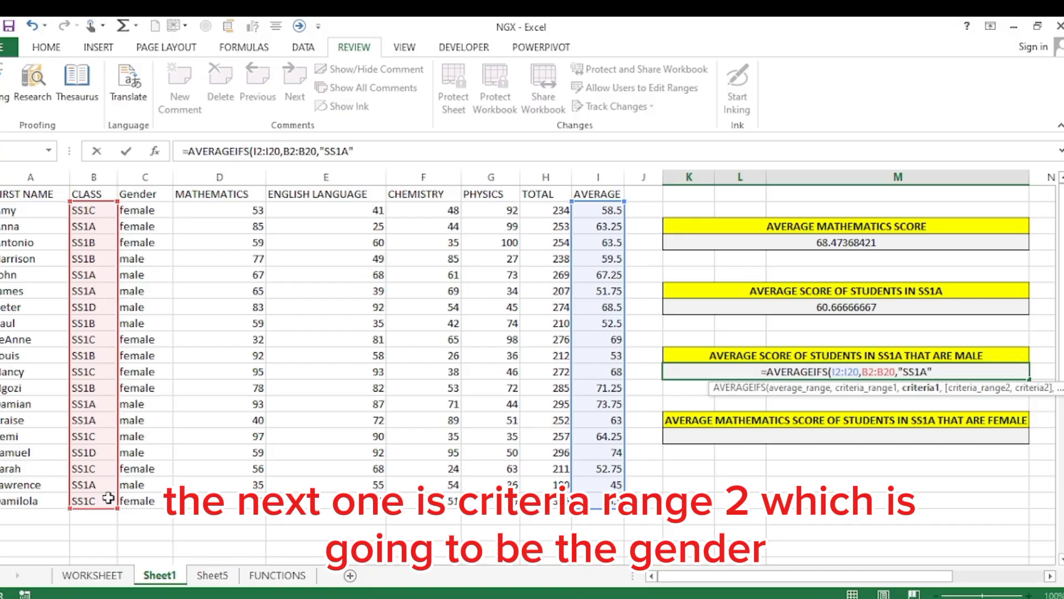
# - Add the gender range C2:C20 with the criterion "MALE" to the AVERAGEIFS formula and complete it
pyautogui.write(',')
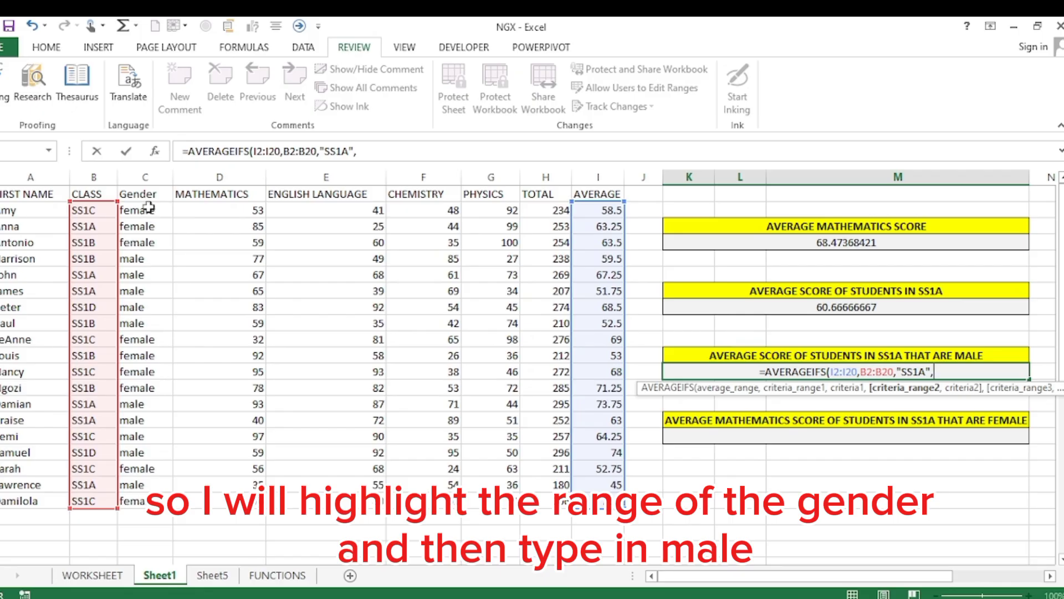
pyautogui.moveTo(149, 207); pyautogui.dragTo(157, 518)
pyautogui.write(',"M')
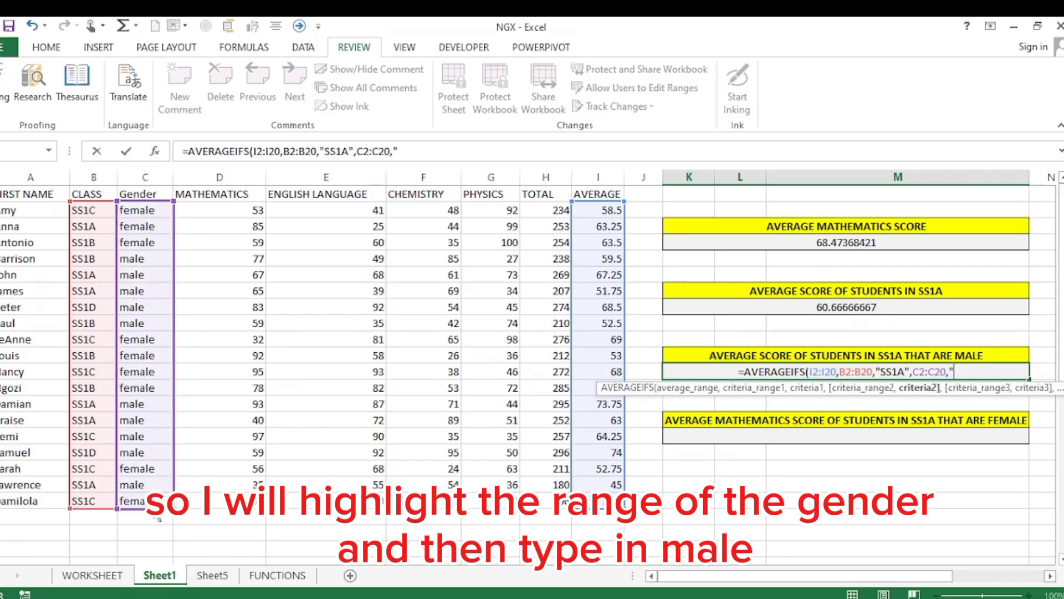
pyautogui.write('ALE')
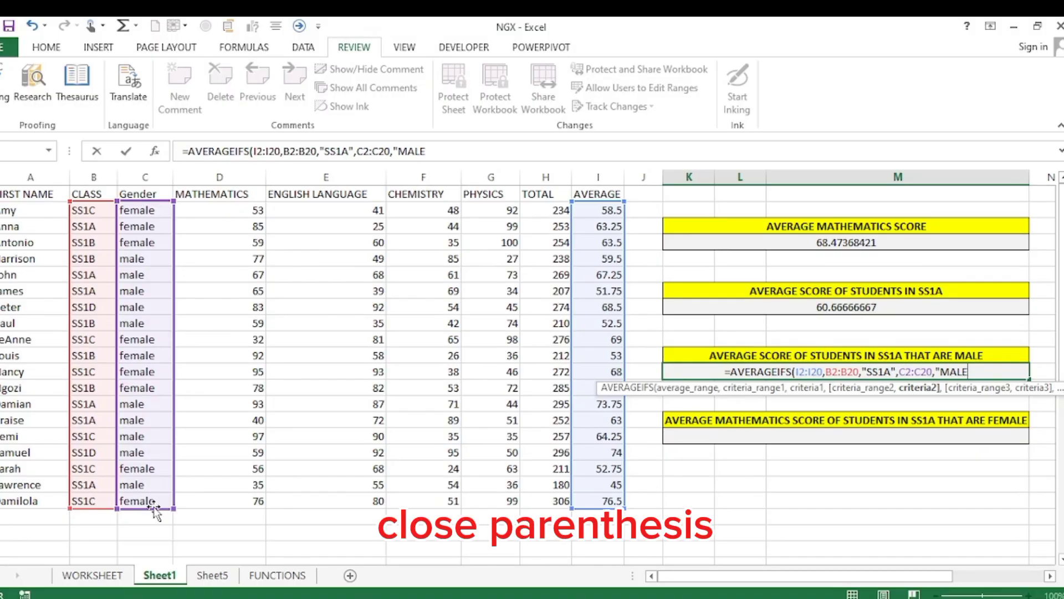
pyautogui.write('")')
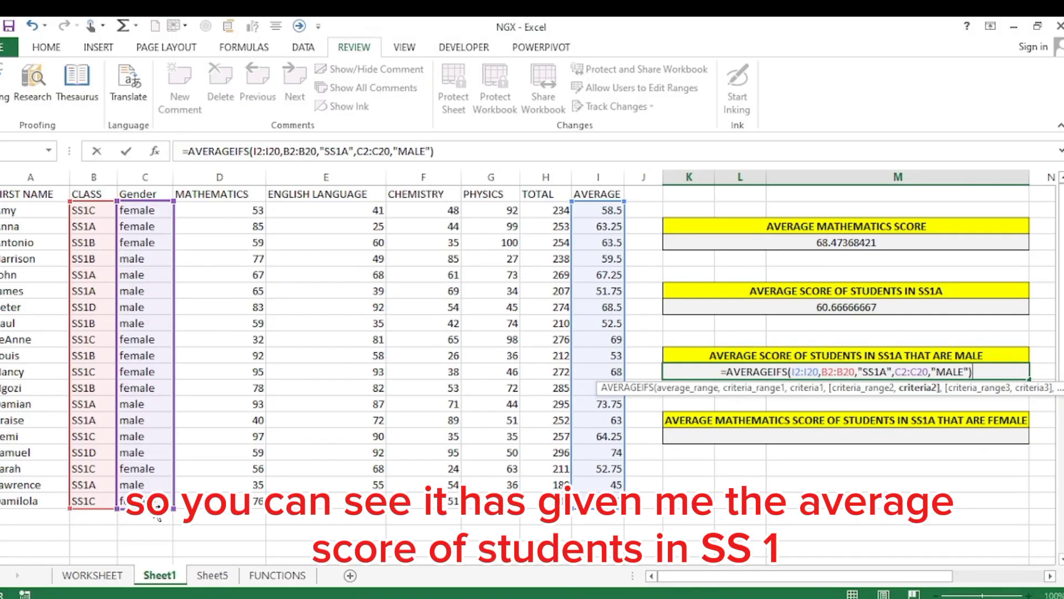
pyautogui.press('Return')
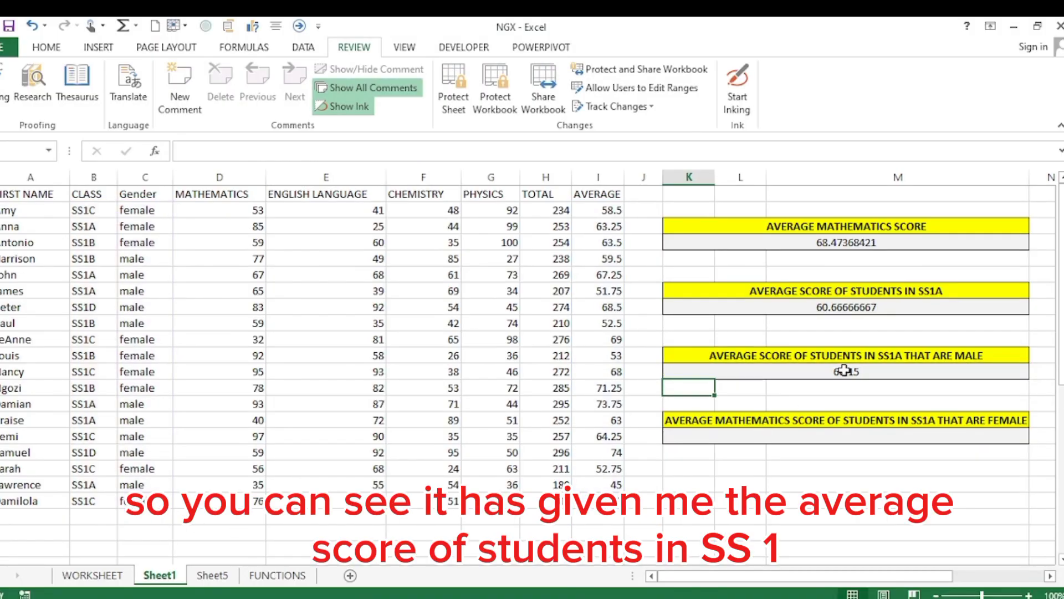
pyautogui.click(910, 373)
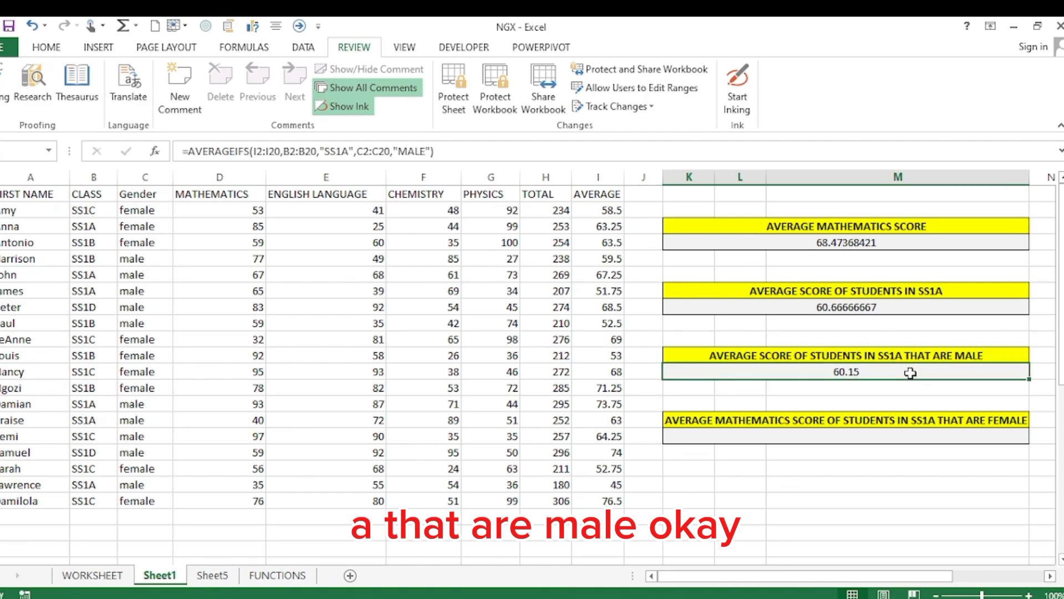
# - Start an AVERAGEIFS formula below the heading for the mathematics score of female SS1A students, with average range I2:I20
pyautogui.hscroll(1, 911, 373)
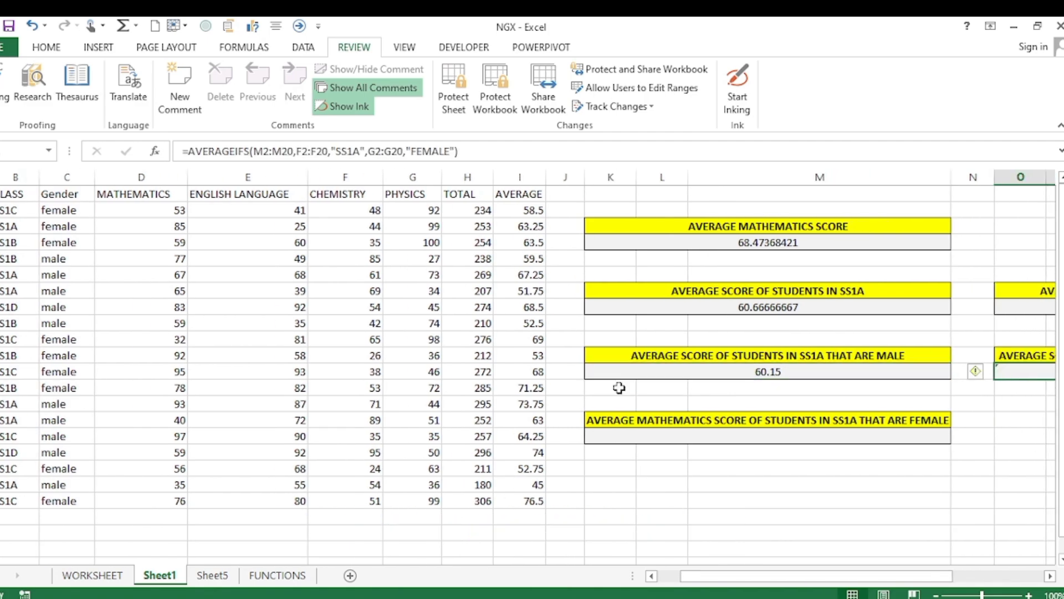
pyautogui.scroll(-1, 620, 388)
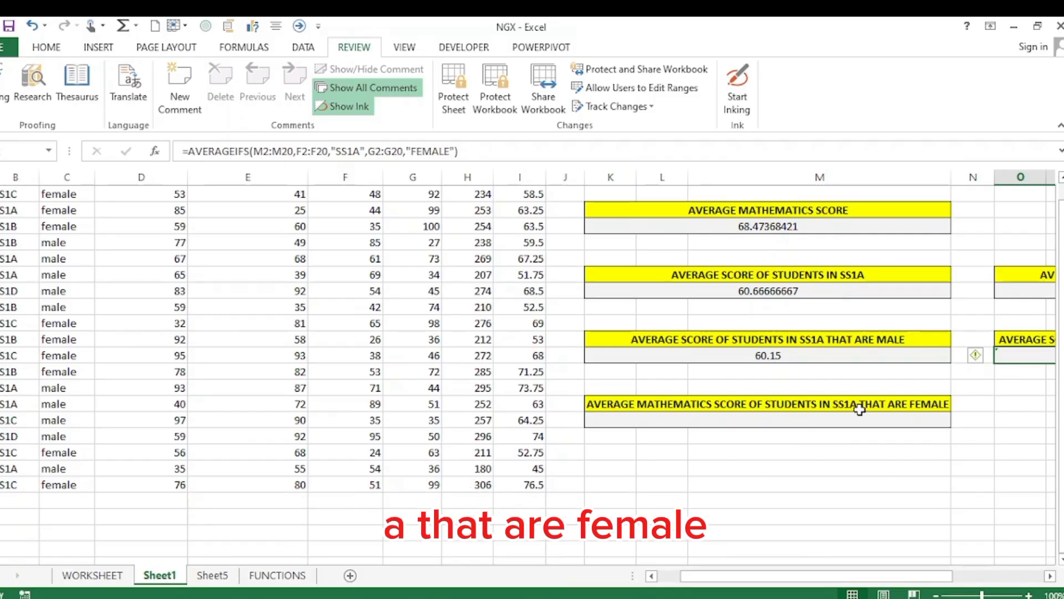
pyautogui.click(743, 421)
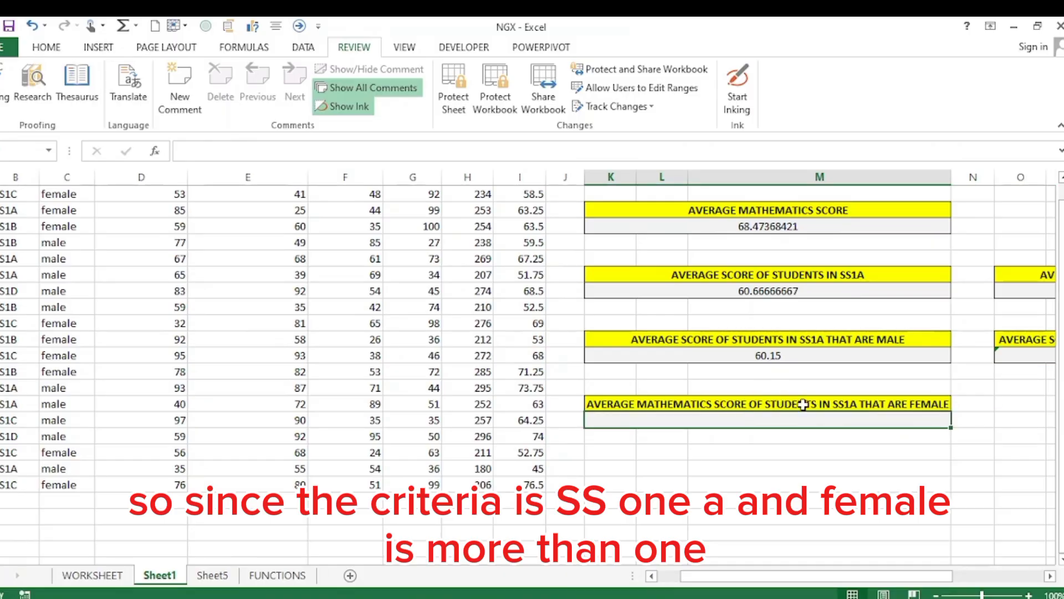
pyautogui.write('=')
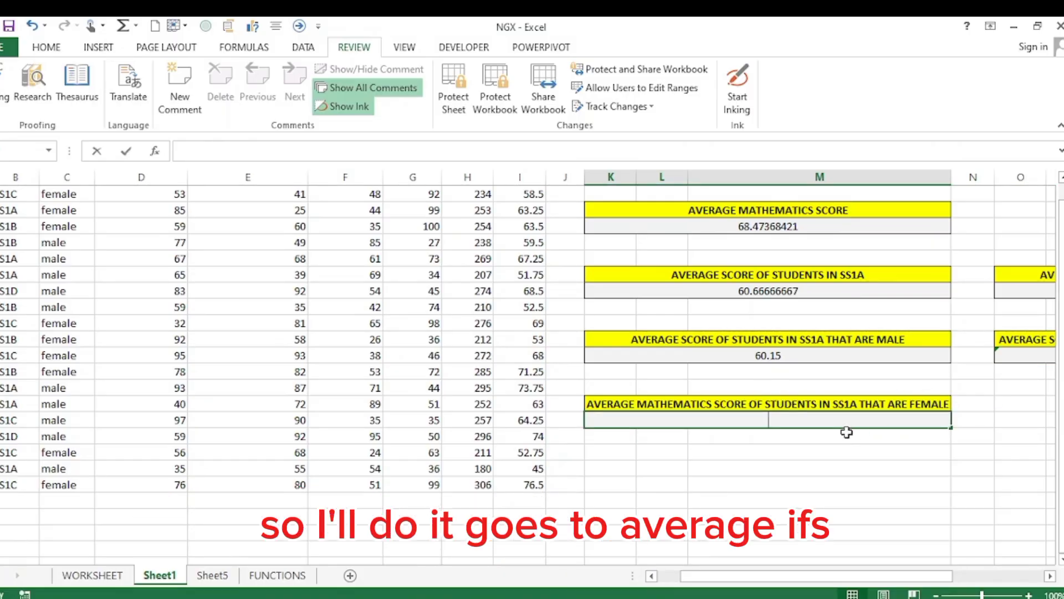
pyautogui.write('=AVE')
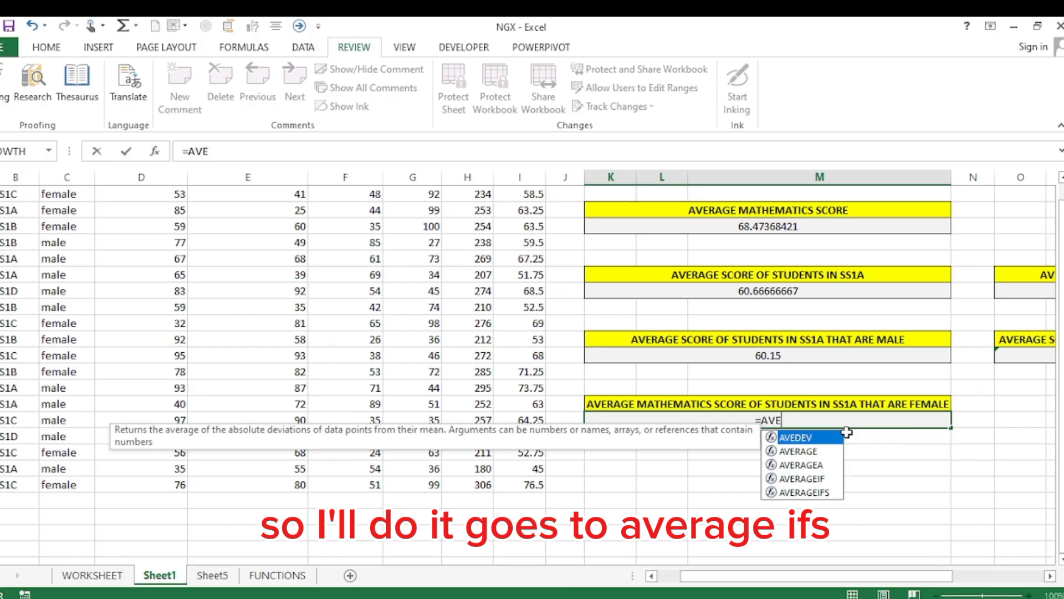
pyautogui.write('RAGEIF')
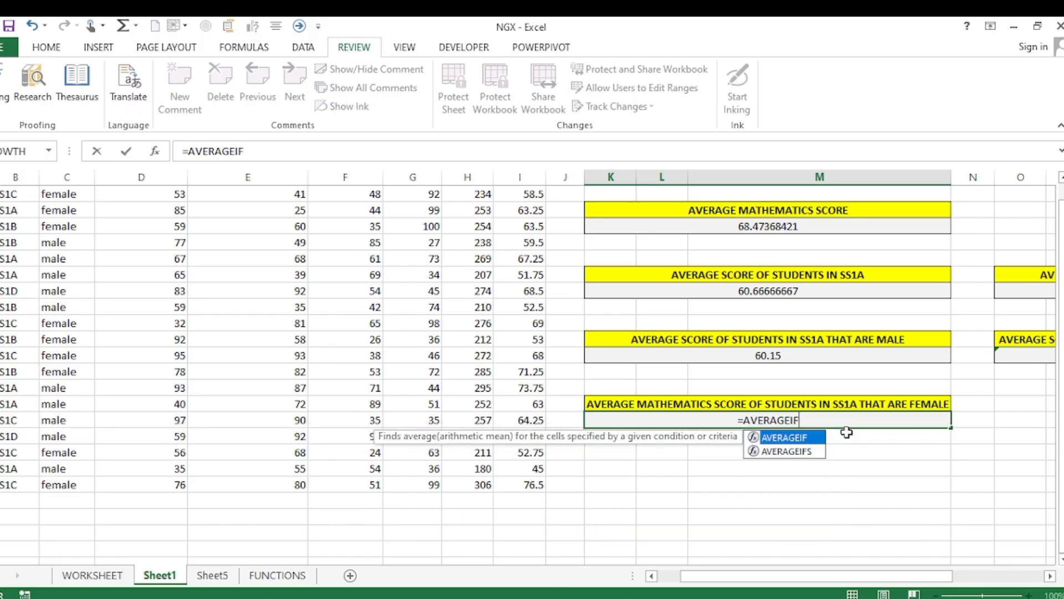
pyautogui.write('S(')
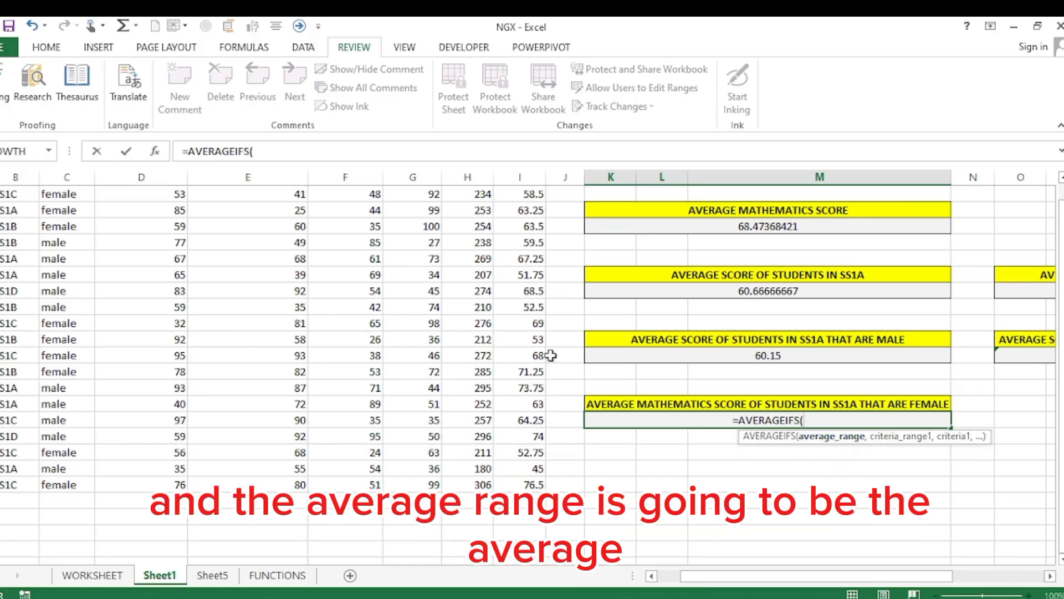
pyautogui.scroll(1, 524, 212)
pyautogui.moveTo(524, 212); pyautogui.dragTo(508, 499)
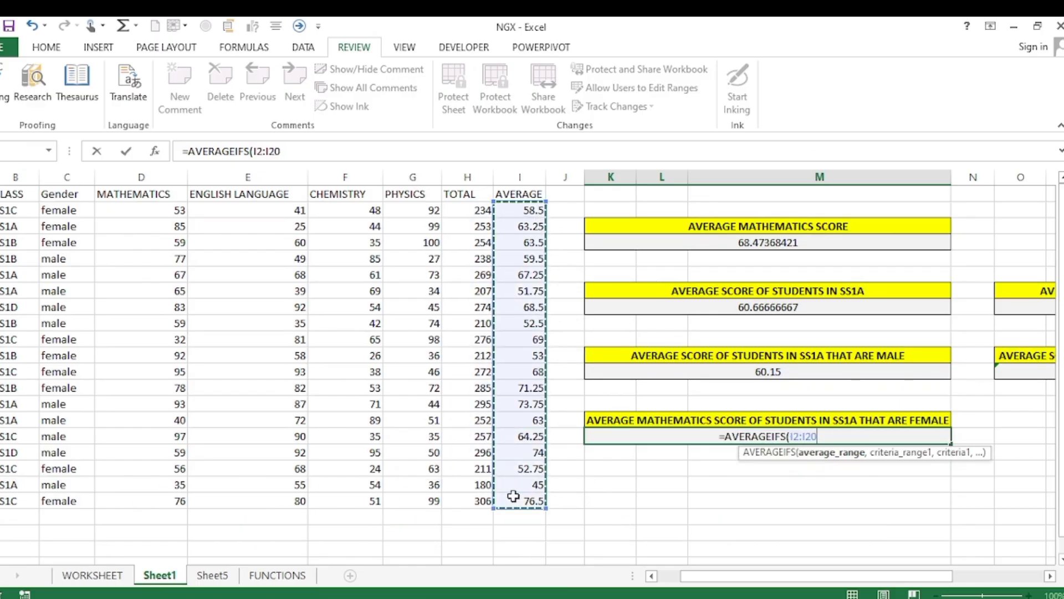
pyautogui.write(',')
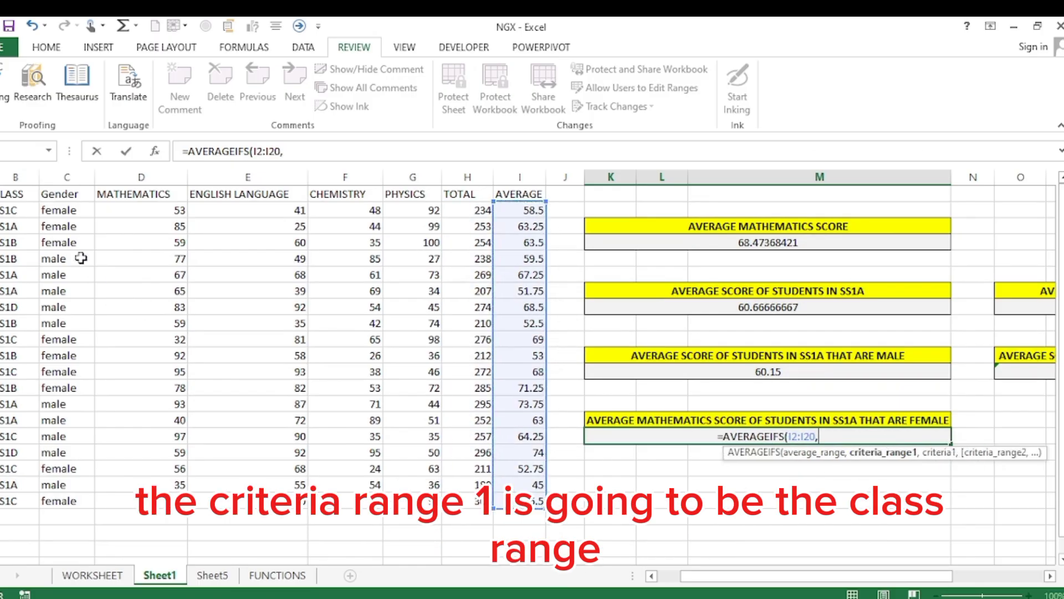
# - Add the class range B2:B20 with the criterion "SS1A" to the AVERAGEIFS formula for female students
pyautogui.moveTo(13, 211); pyautogui.dragTo(25, 506)
pyautogui.write(',"SS')
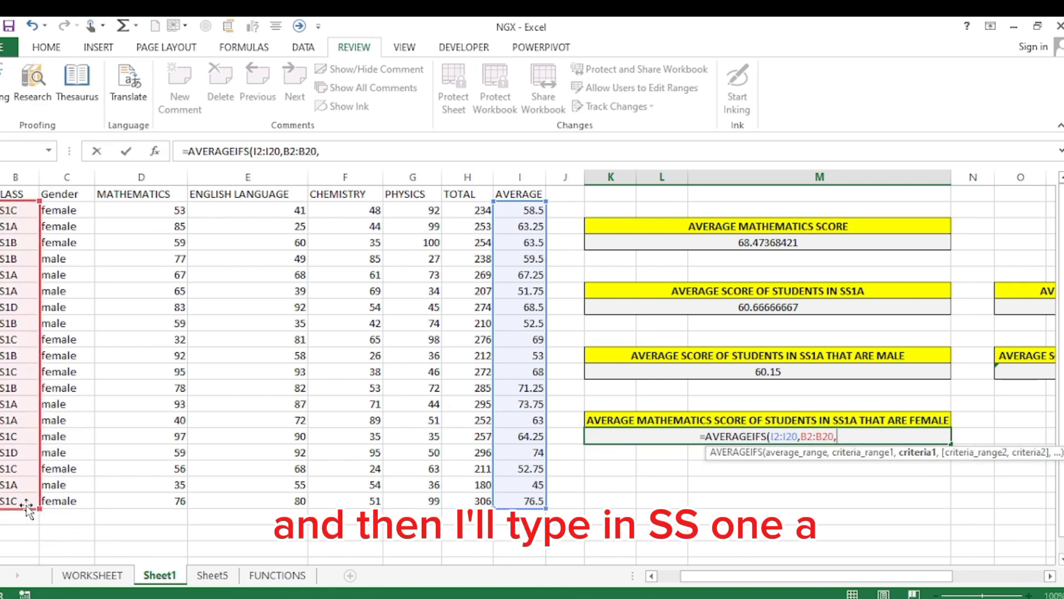
pyautogui.write('1A')
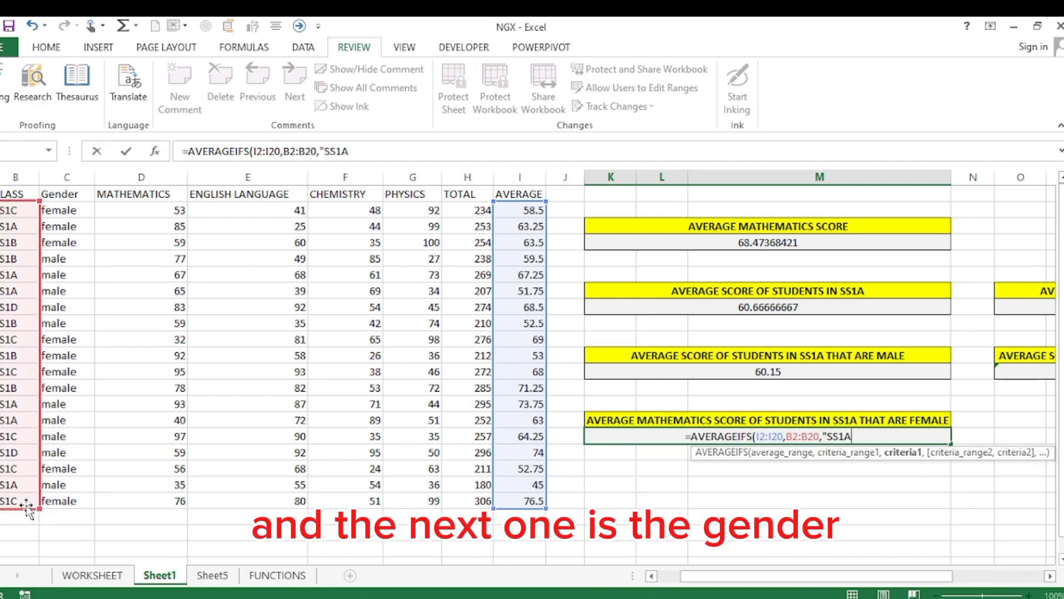
pyautogui.write('",')
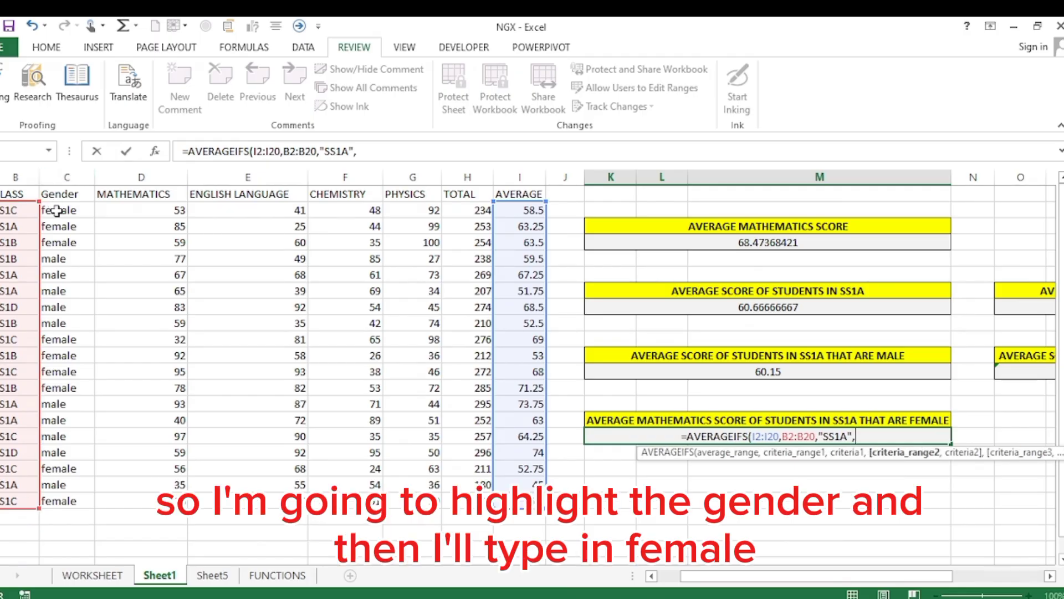
# - Add the gender range C2:C20 with the criterion "FEMALE" and complete the AVERAGEIFS formula
pyautogui.moveTo(57, 211); pyautogui.dragTo(72, 501)
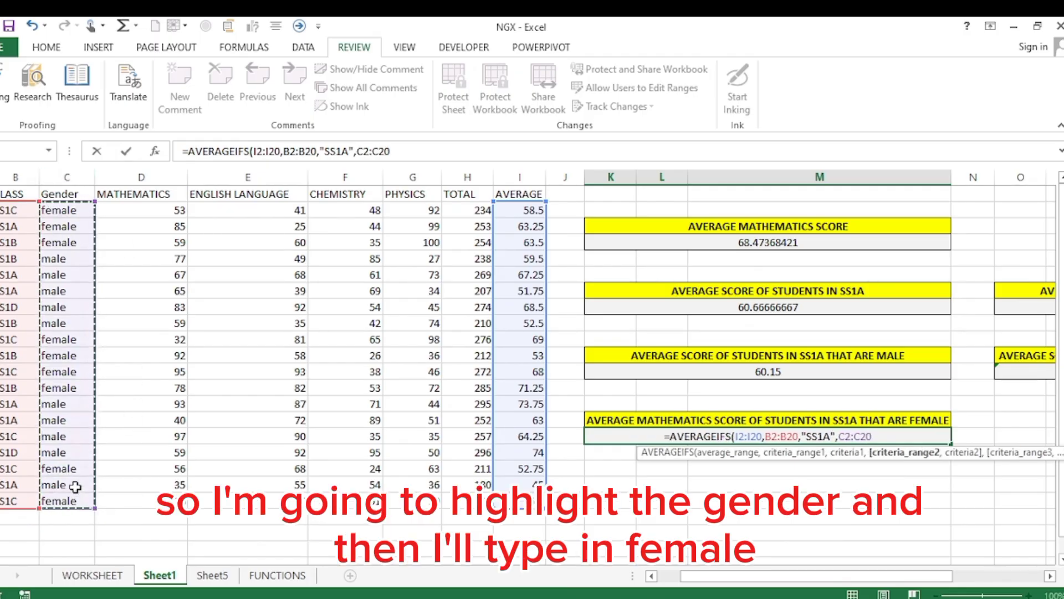
pyautogui.write(',')
pyautogui.write('"FEM')
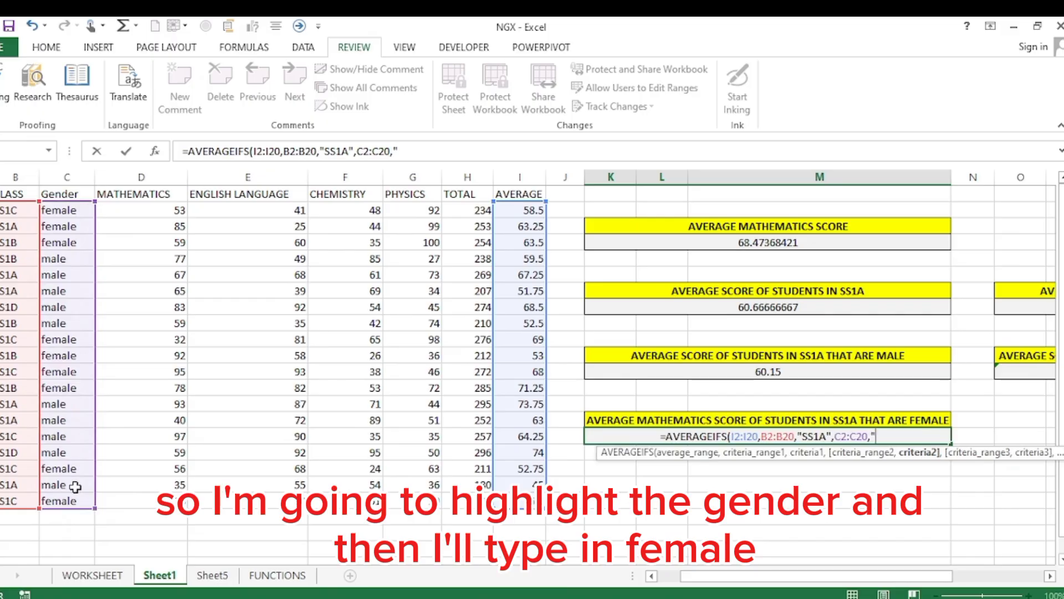
pyautogui.write('ALE')
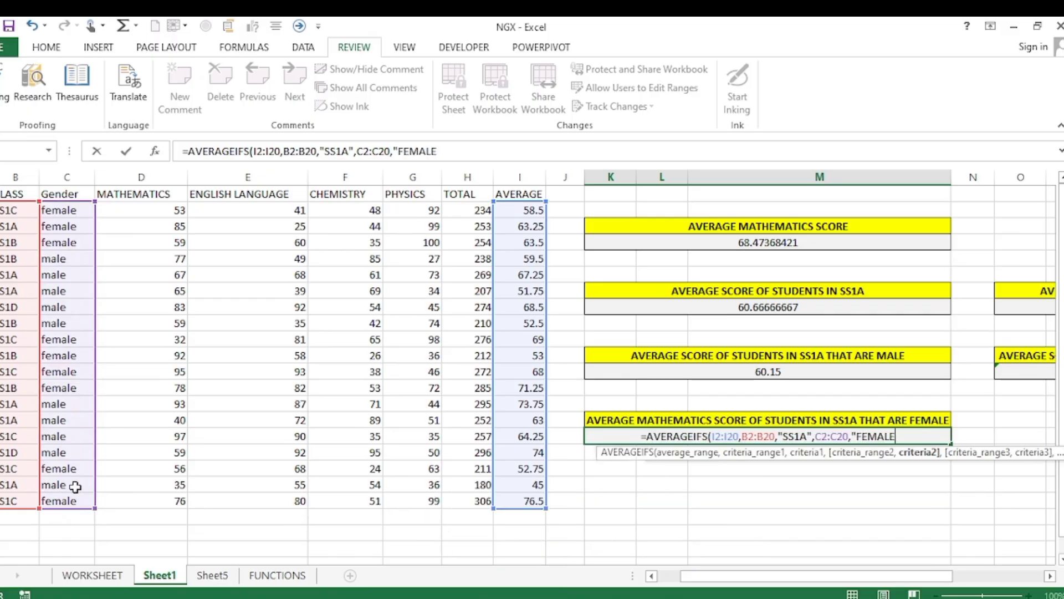
pyautogui.write('"')
pyautogui.press('BackSpace')
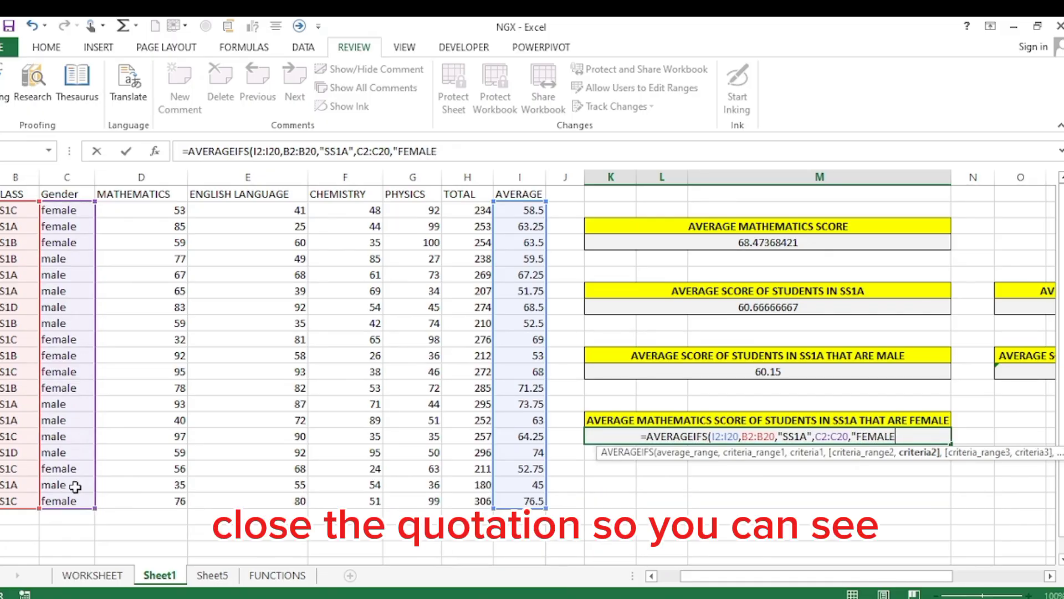
pyautogui.write('")')
pyautogui.press('Return')
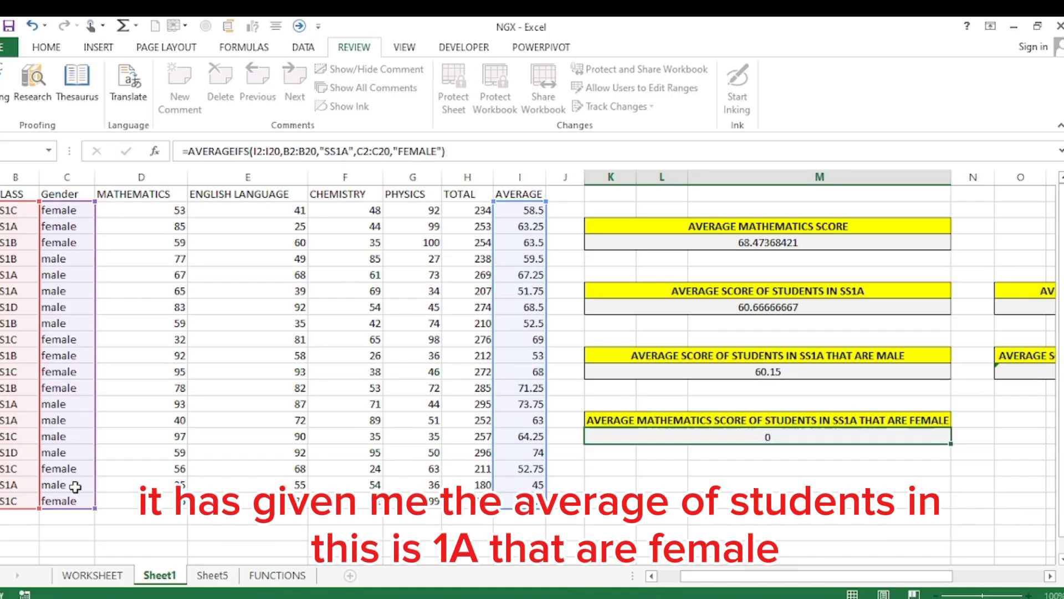
pyautogui.click(752, 439)
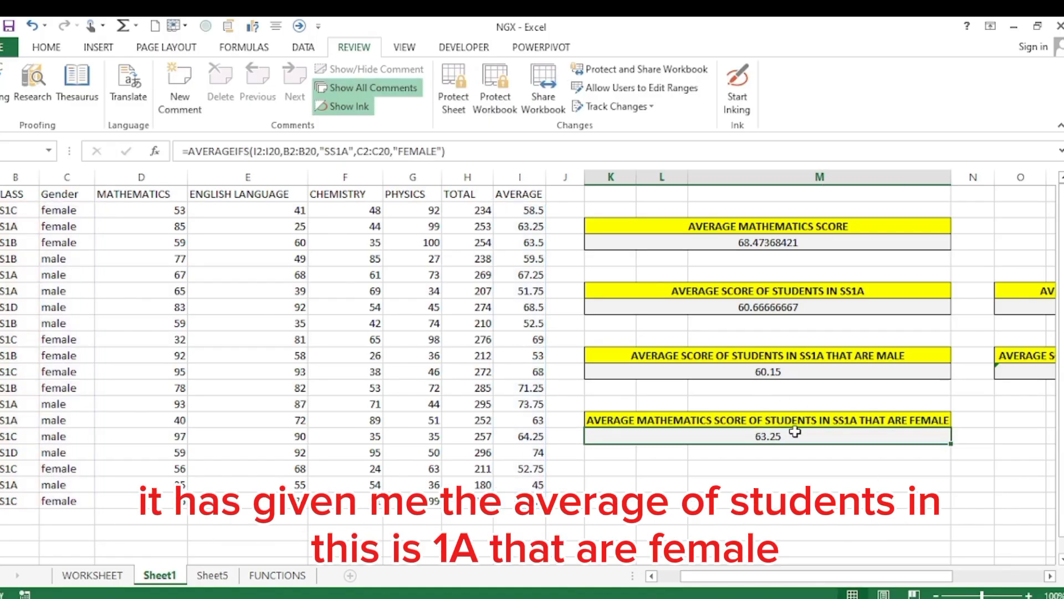